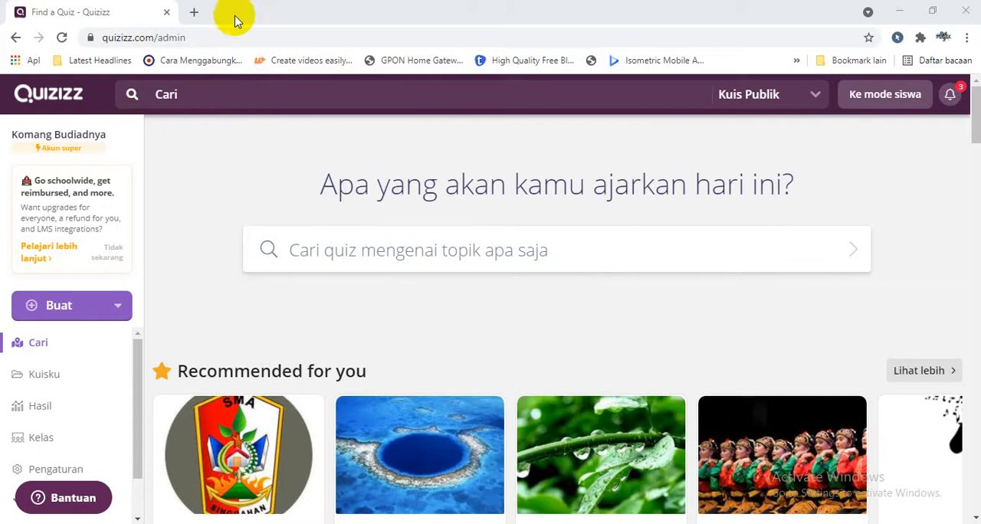
Search Google for "meme lucu" in a new browser tab, view the "EKSPRESI LO !!!" example image and close that tab.
left_click(194, 13)
left_click(203, 35)
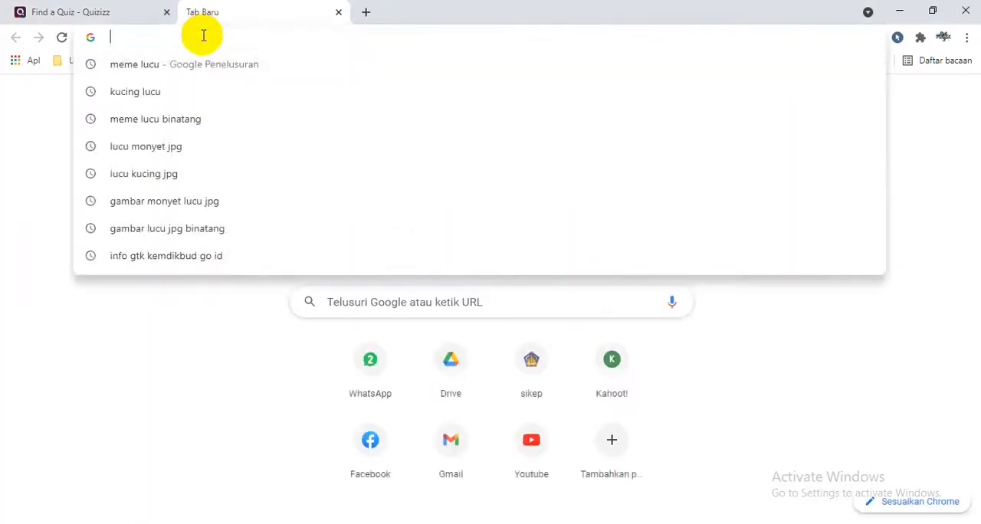
type("MEME")
key("Return")
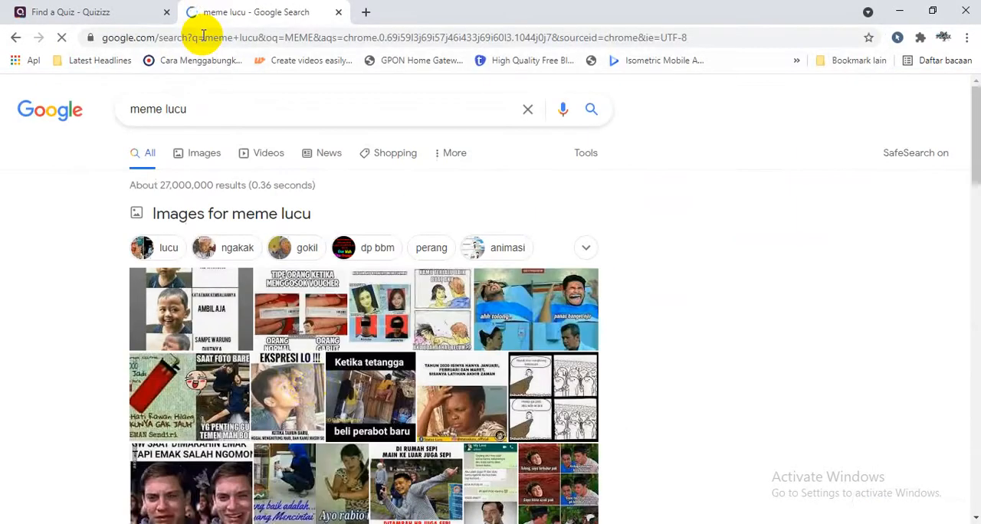
left_click(306, 391)
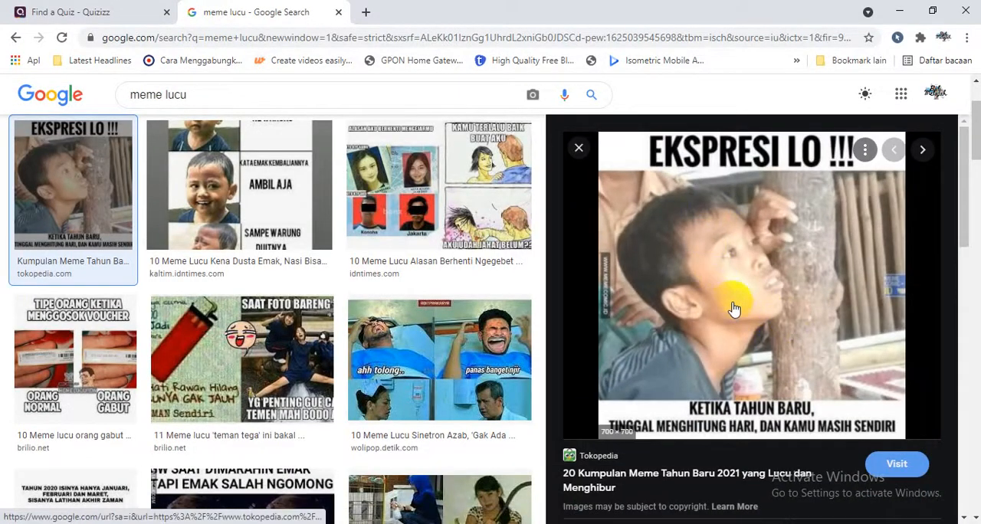
left_click(339, 12)
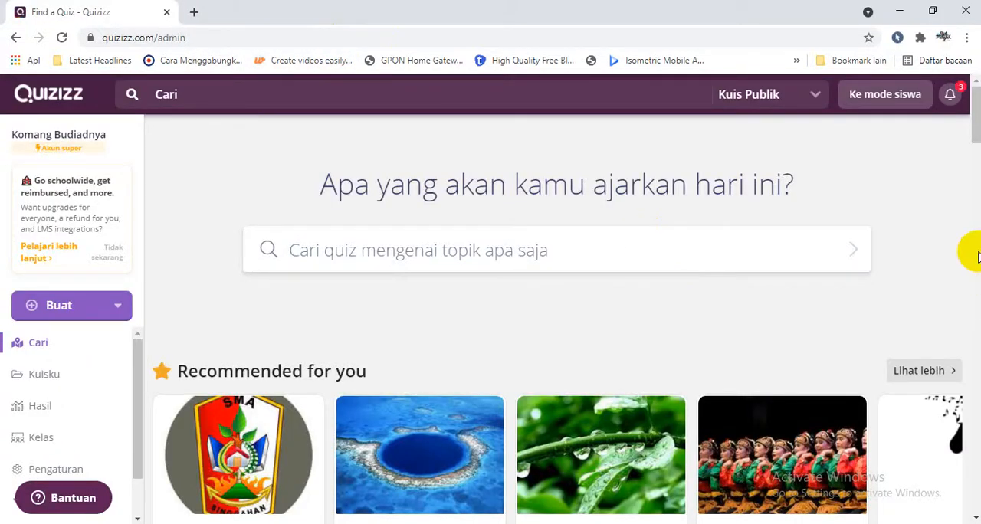
Open the Meme section among the additional account pages and start creating a new meme set.
left_click_drag(974, 136, 974, 156)
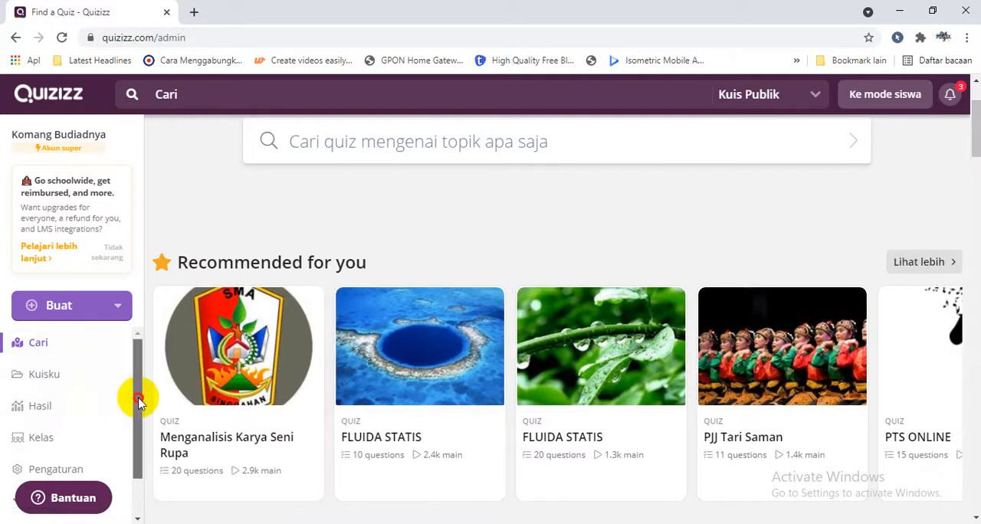
left_click_drag(138, 397, 136, 442)
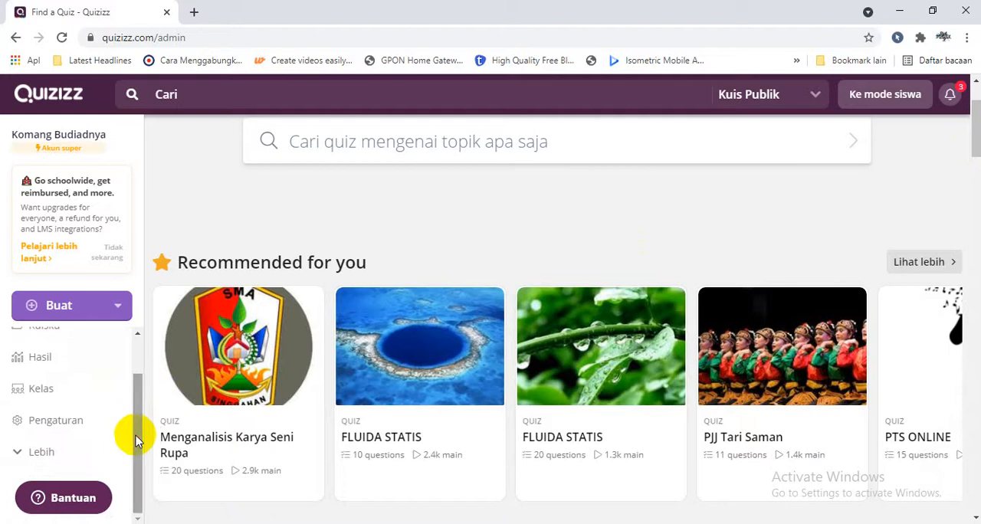
left_click(71, 453)
left_click_drag(135, 416, 135, 445)
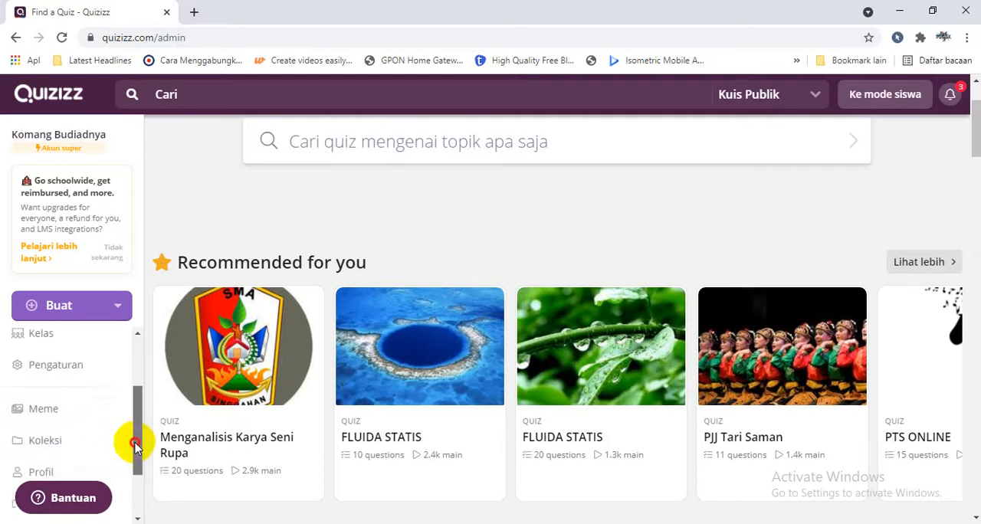
left_click(85, 402)
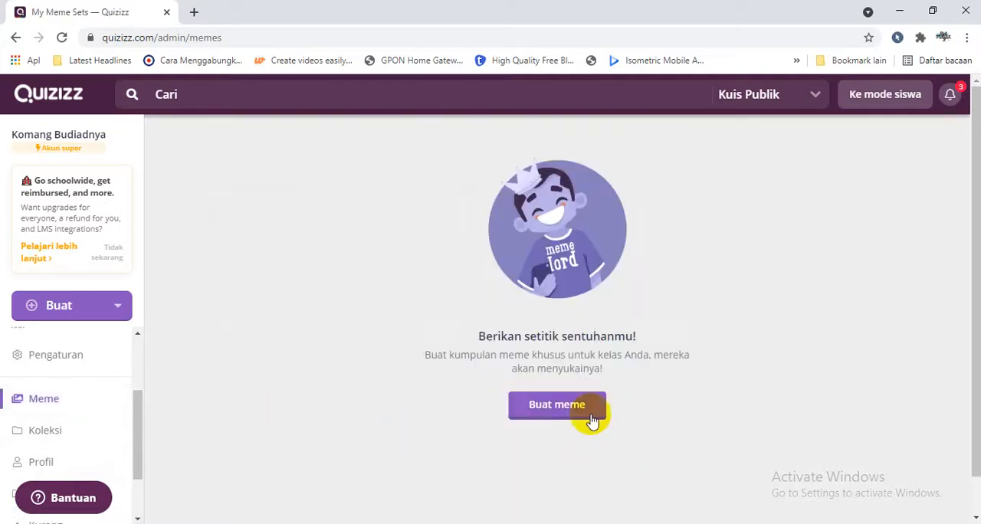
left_click(557, 406)
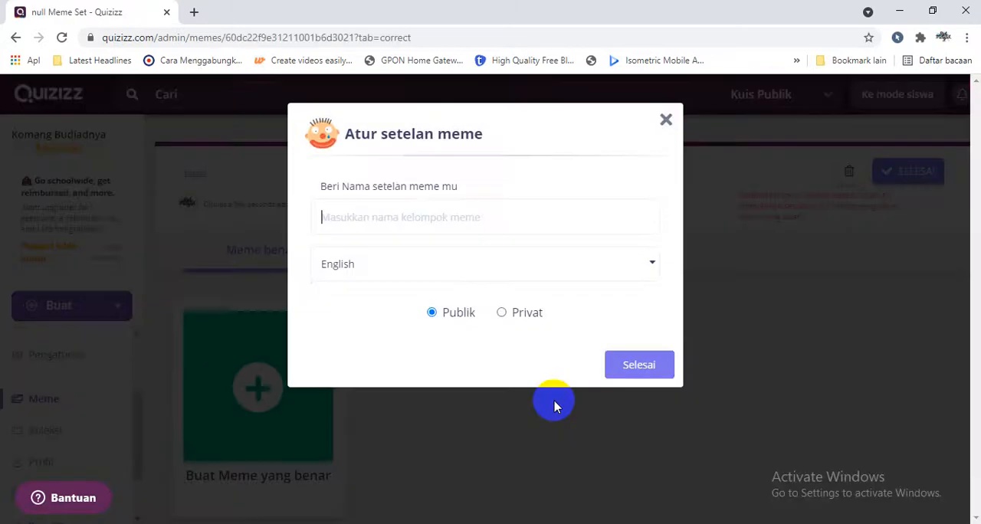
Name the meme set "Meme Versi 01", keep English and public visibility, and save the set's settings.
left_click(429, 215)
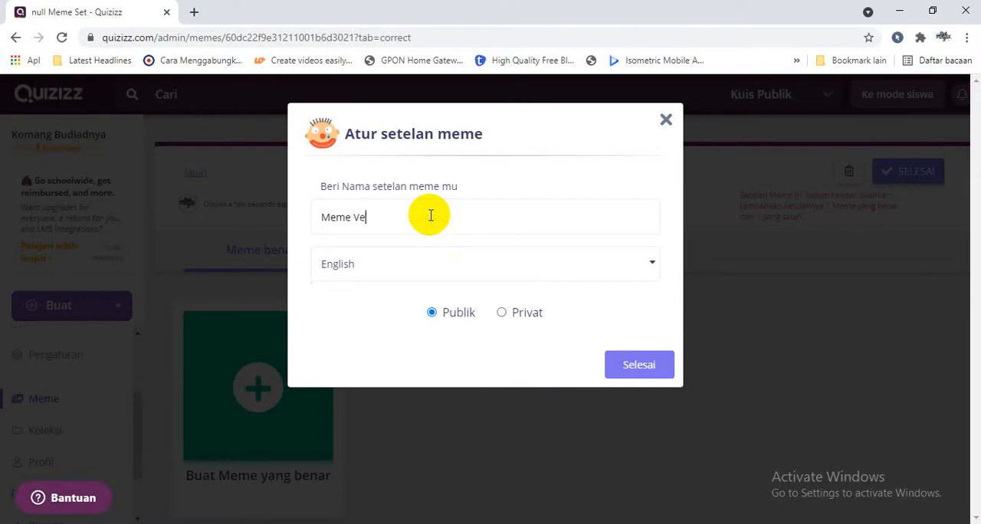
left_click(433, 264)
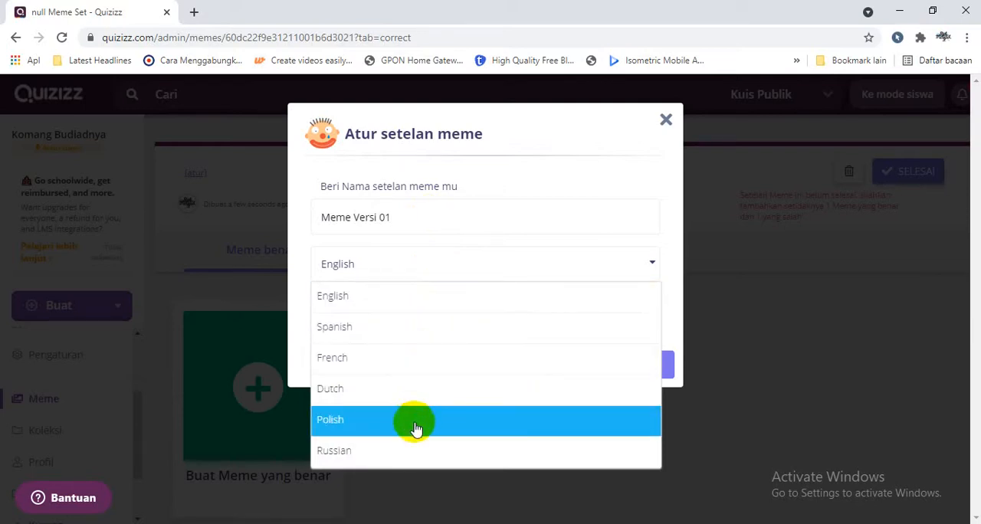
left_click(391, 293)
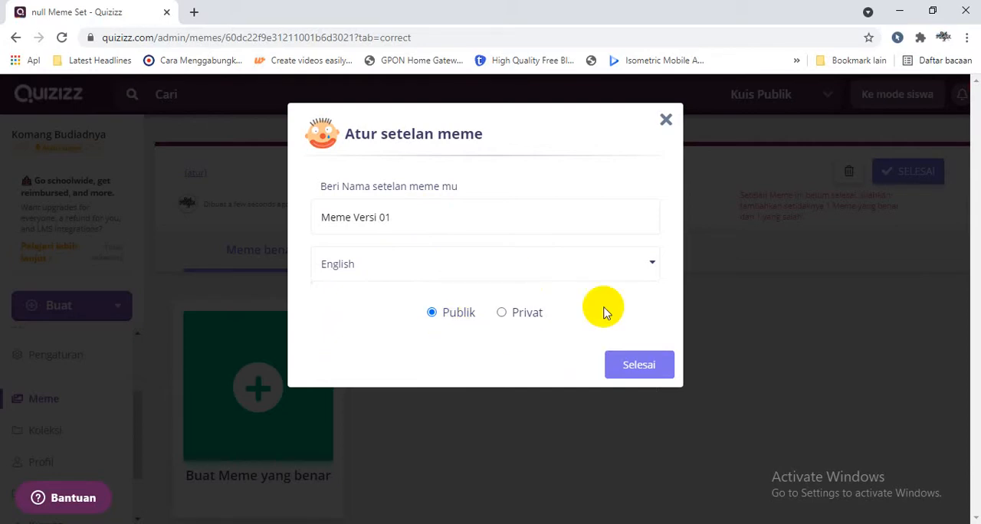
left_click(500, 314)
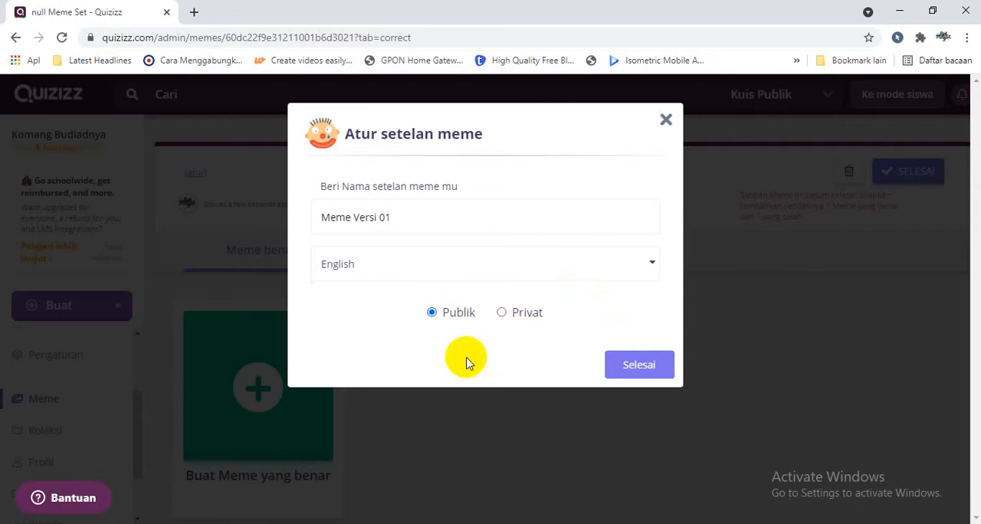
left_click(630, 375)
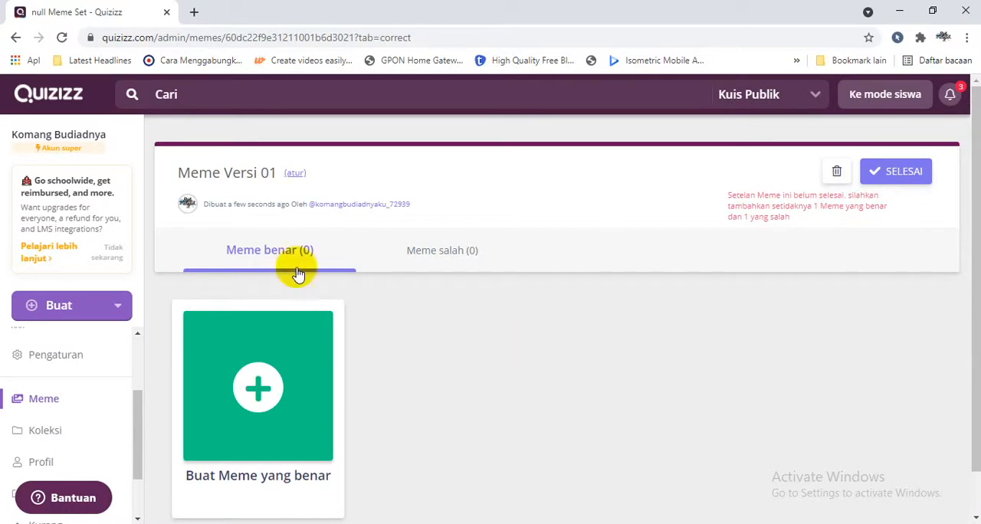
View the set's incorrect-answer memes and return to the correct-answer memes.
left_click(433, 252)
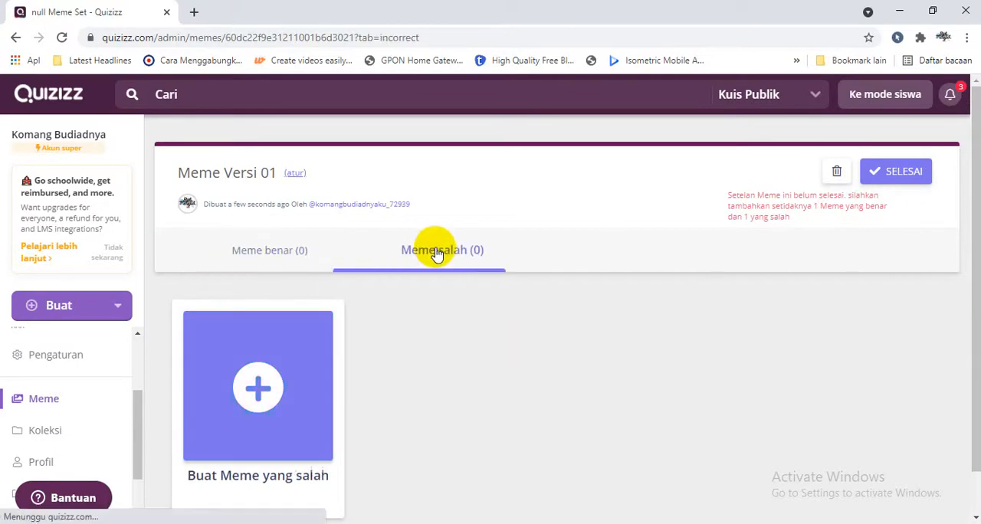
left_click(277, 249)
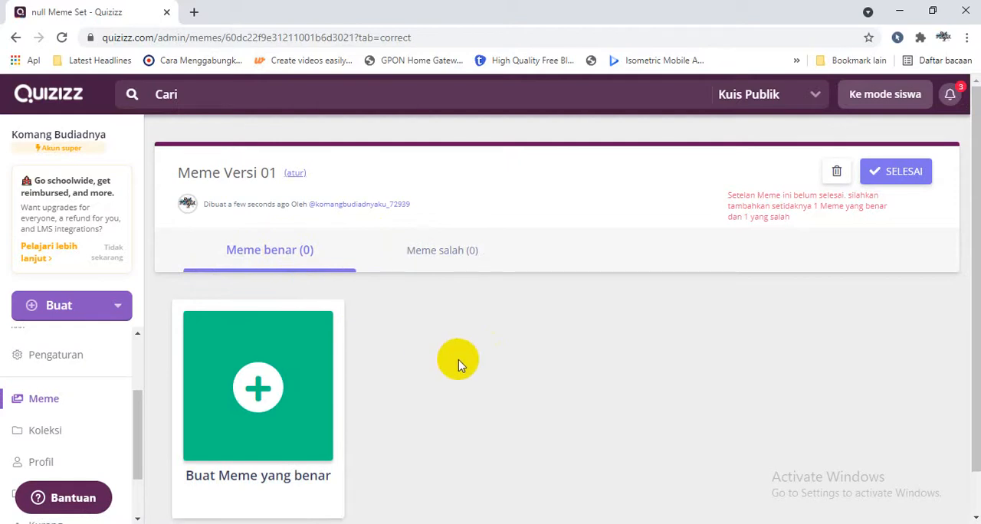
Search Google for "monyet lucu" in a new browser tab and show the image results.
left_click(194, 15)
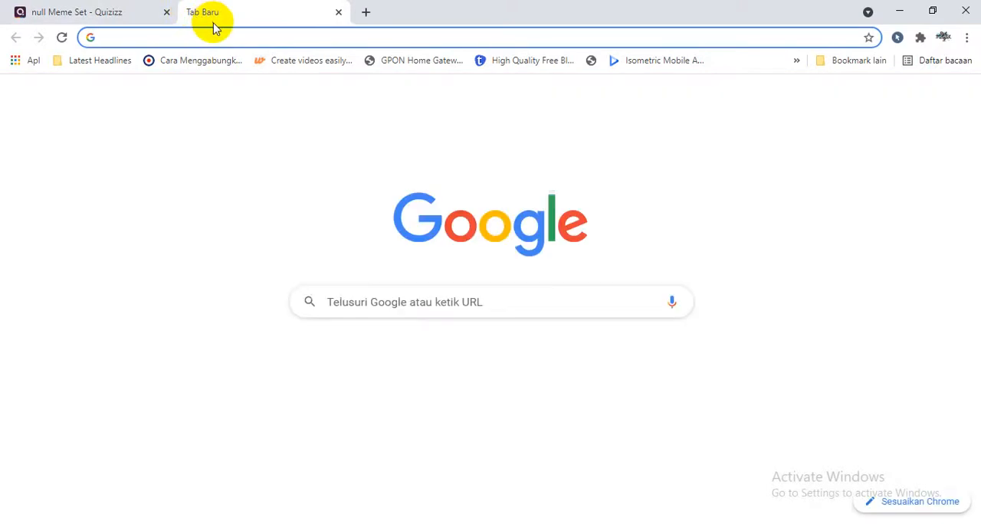
type("mon")
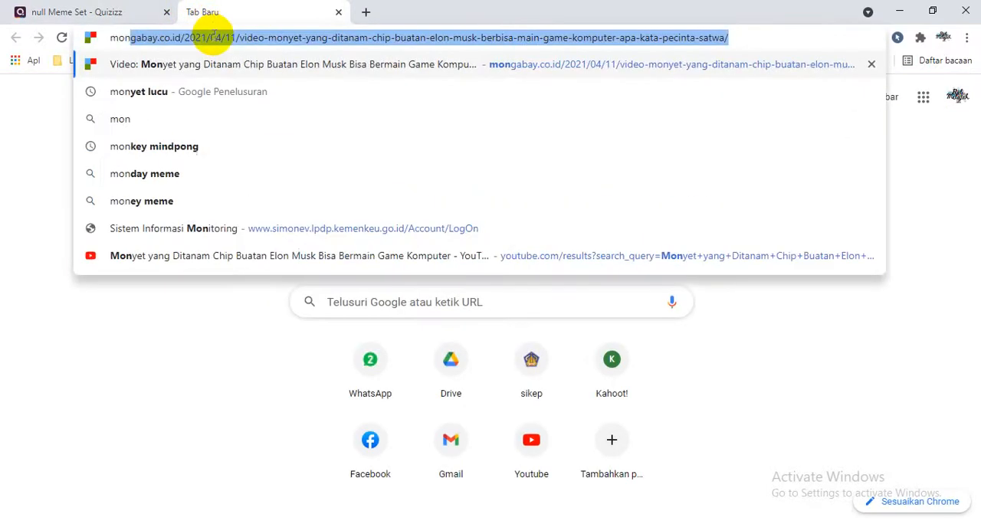
key("BackSpace")
key("BackSpace")
type("nyet ")
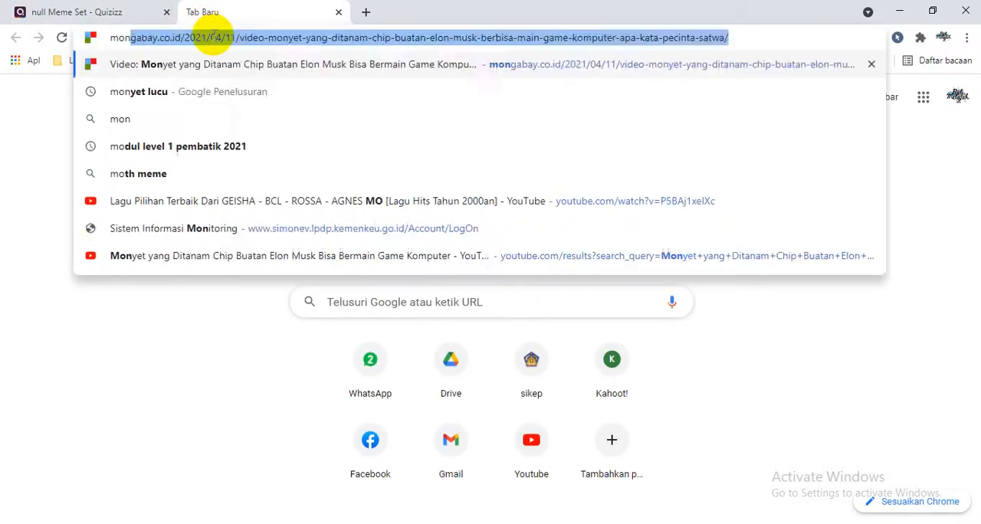
type("lucu")
key("Return")
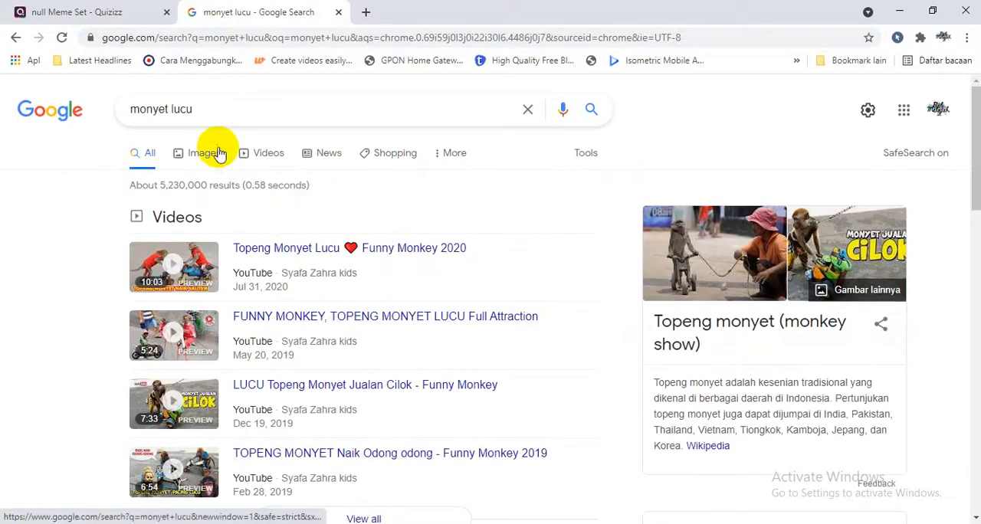
left_click(217, 154)
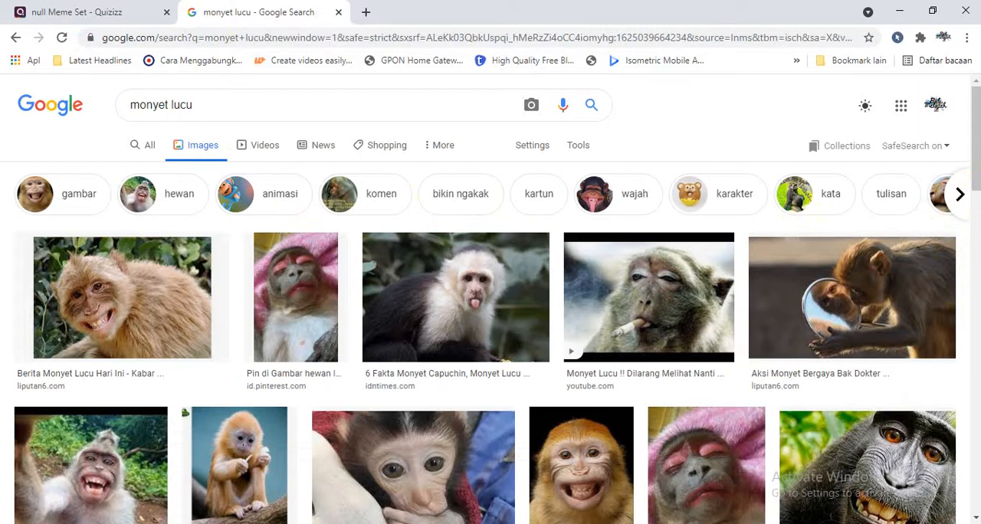
Save the NW.CRAFTS picture of the seated chimpanzee scratching its head to the Downloads folder as a PNG.
left_click_drag(976, 157, 976, 358)
left_click_drag(976, 314, 976, 398)
left_click(881, 325)
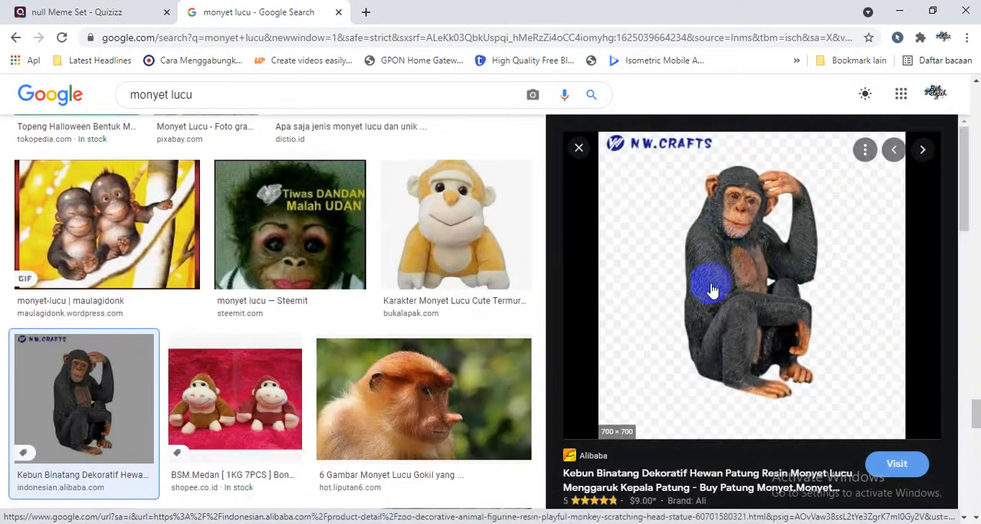
right_click(749, 276)
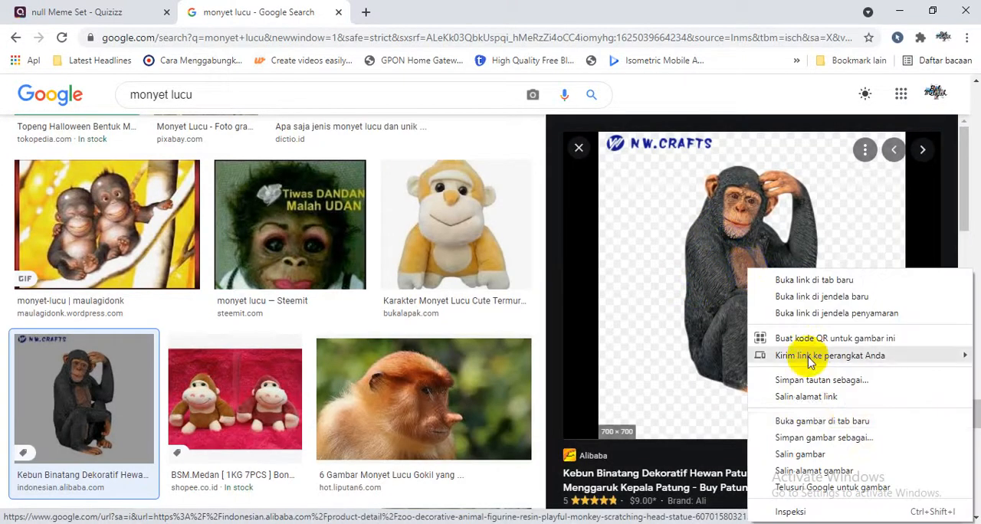
left_click(815, 436)
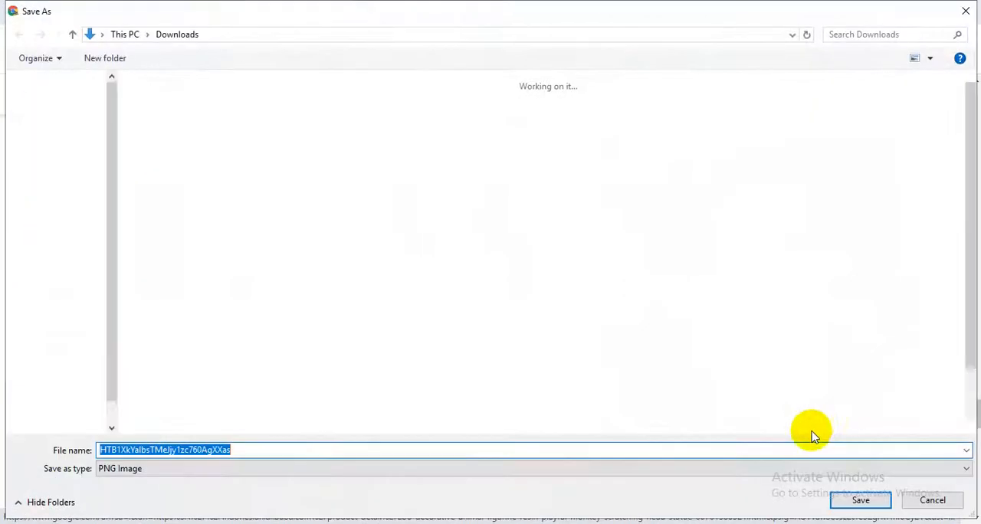
left_click(861, 498)
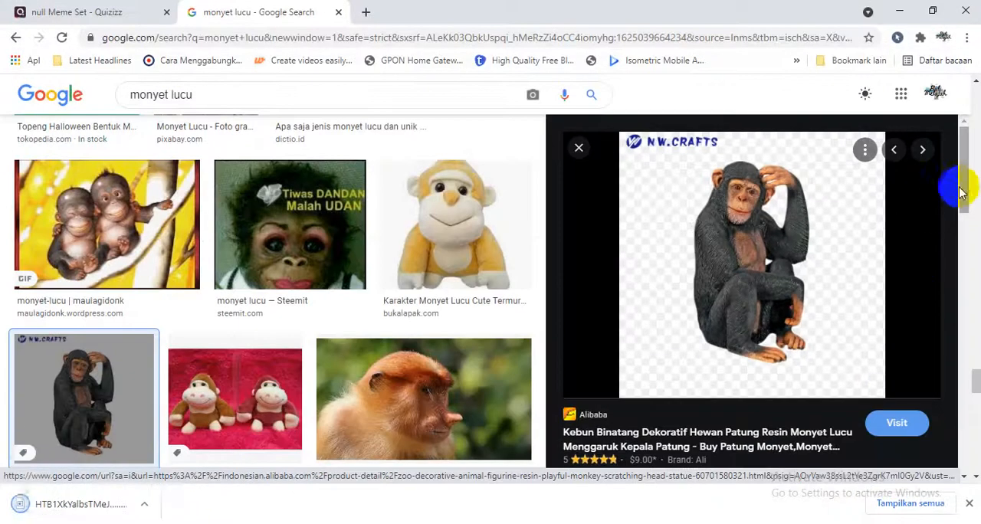
Save the PosterMyWall picture of the grinning orange monkey to the Downloads folder as a JPEG.
left_click_drag(970, 184, 974, 297)
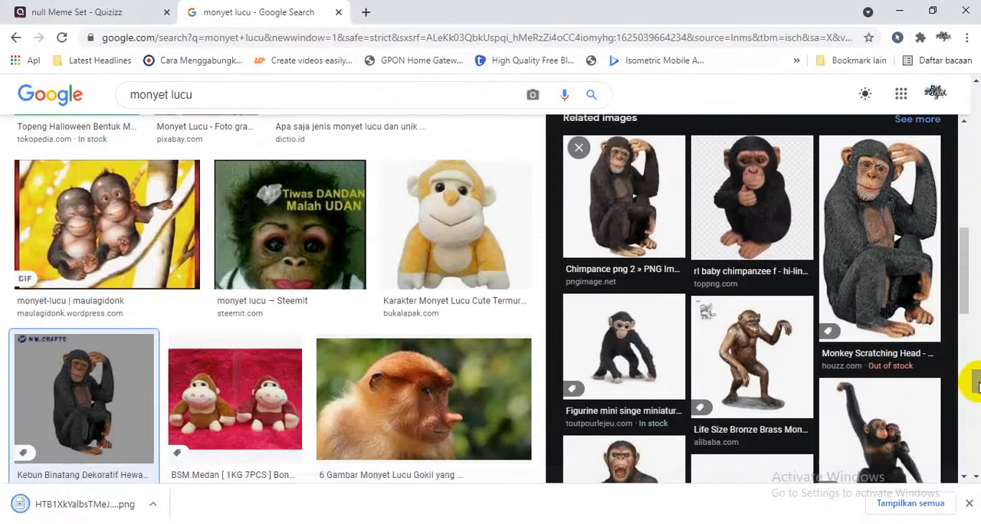
left_click_drag(978, 382, 957, 268)
left_click(502, 257)
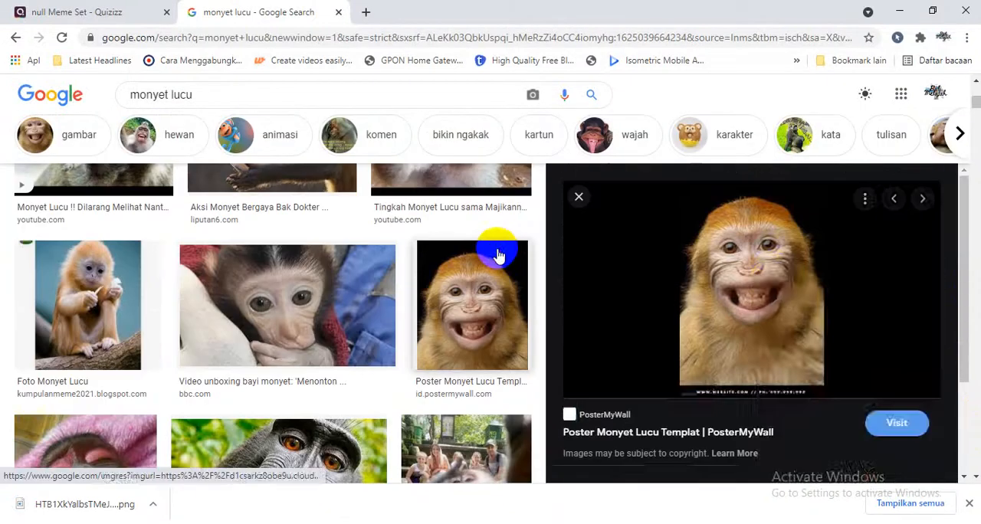
right_click(772, 273)
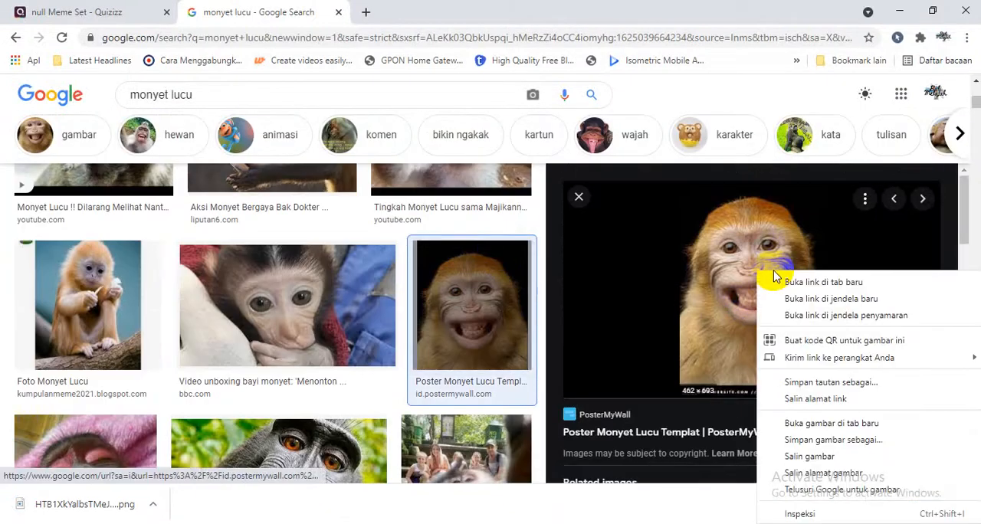
left_click(815, 442)
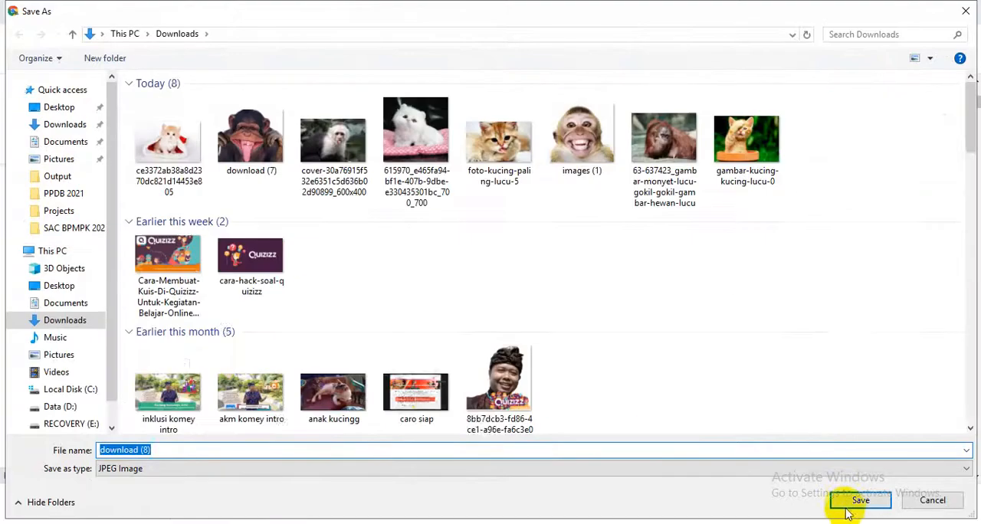
left_click(850, 506)
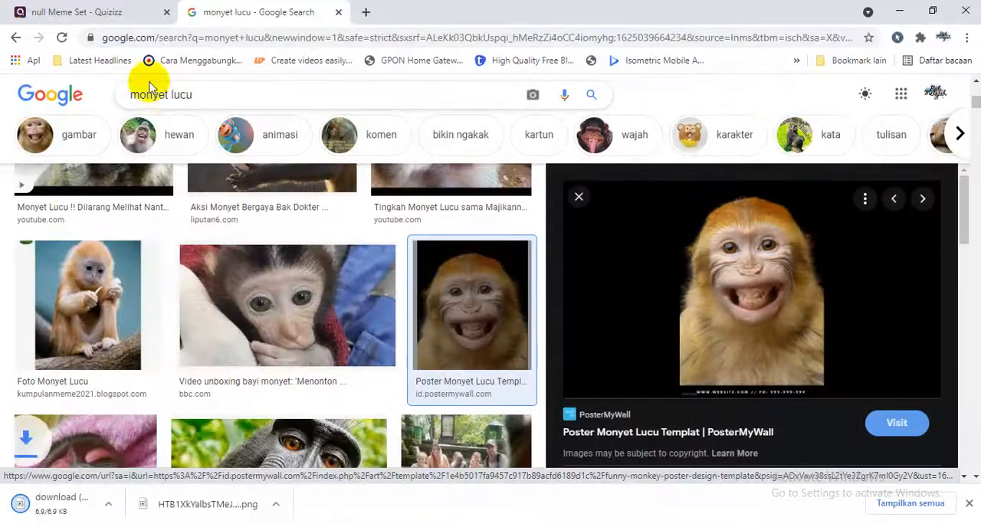
Change the image search to "kucing lucu".
double_click(168, 93)
type("kucing")
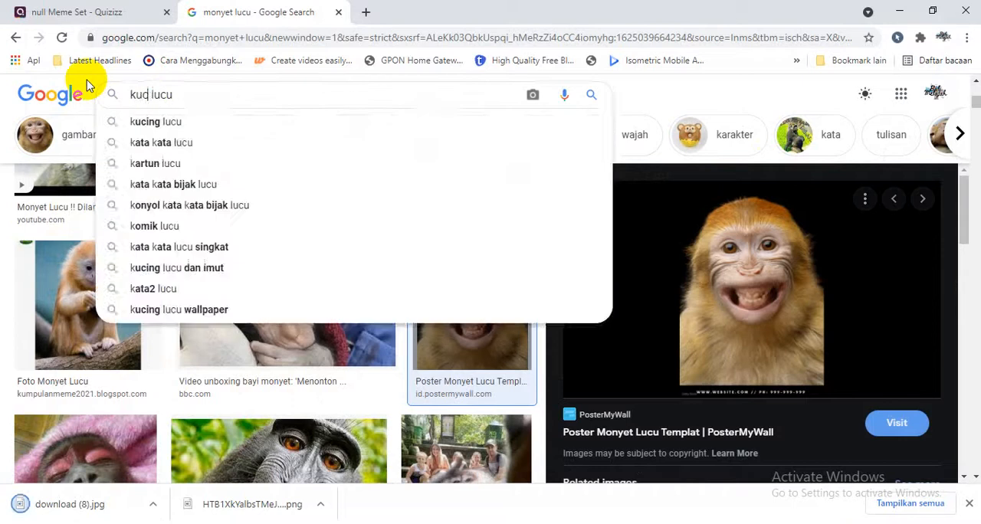
key("Return")
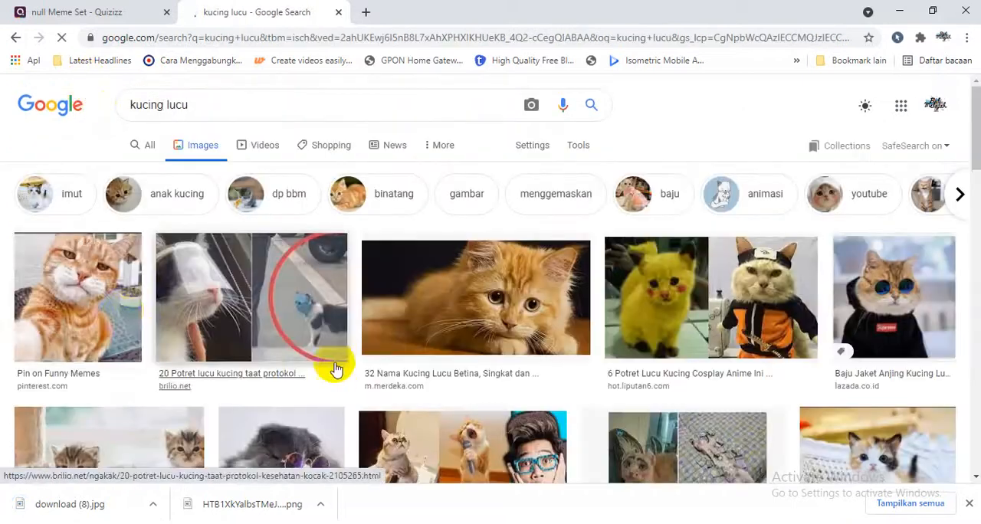
Save the Merdeka.com picture of the lying orange cat to the Downloads folder as a JPEG.
left_click(473, 322)
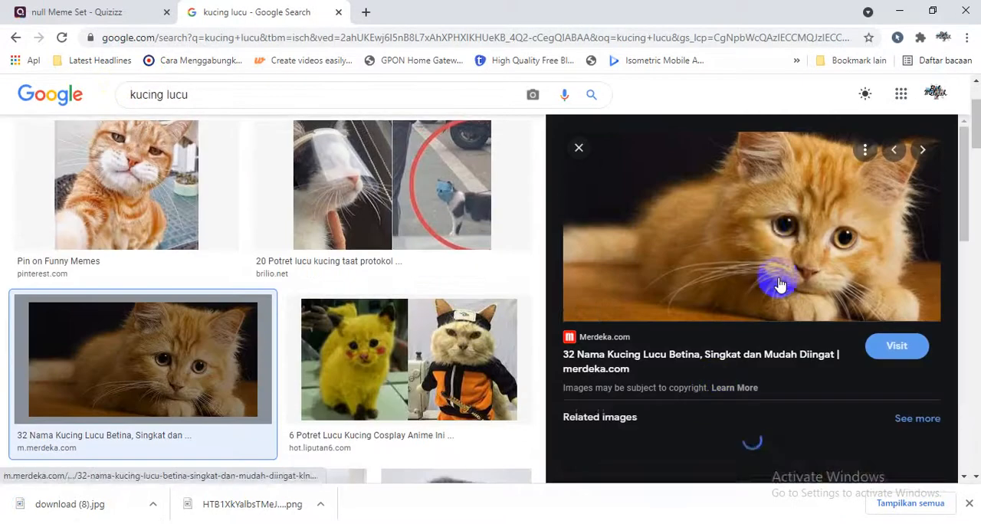
right_click(759, 231)
left_click(822, 399)
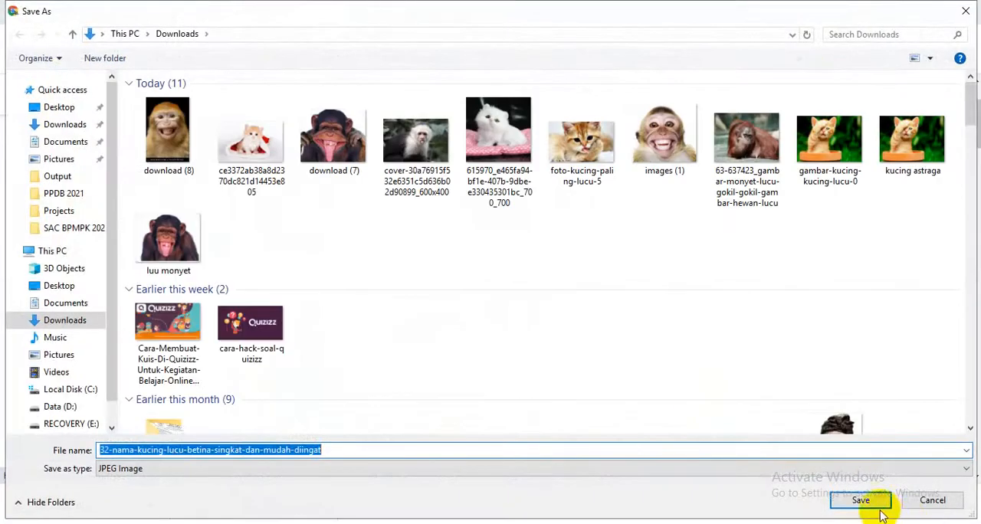
left_click(861, 500)
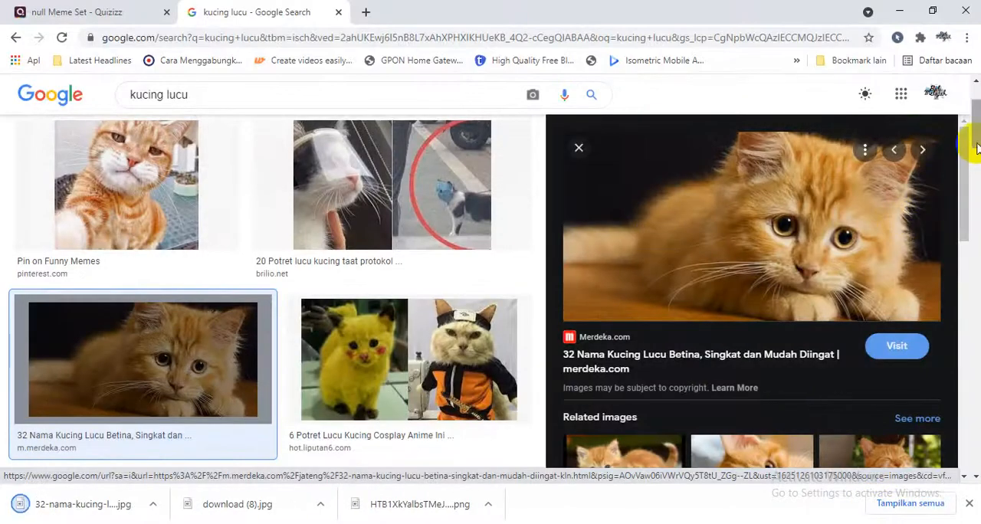
Save the Facebook picture of the orange-and-white cat resting on its paws to the Downloads folder as a JPEG.
left_click_drag(973, 154, 970, 210)
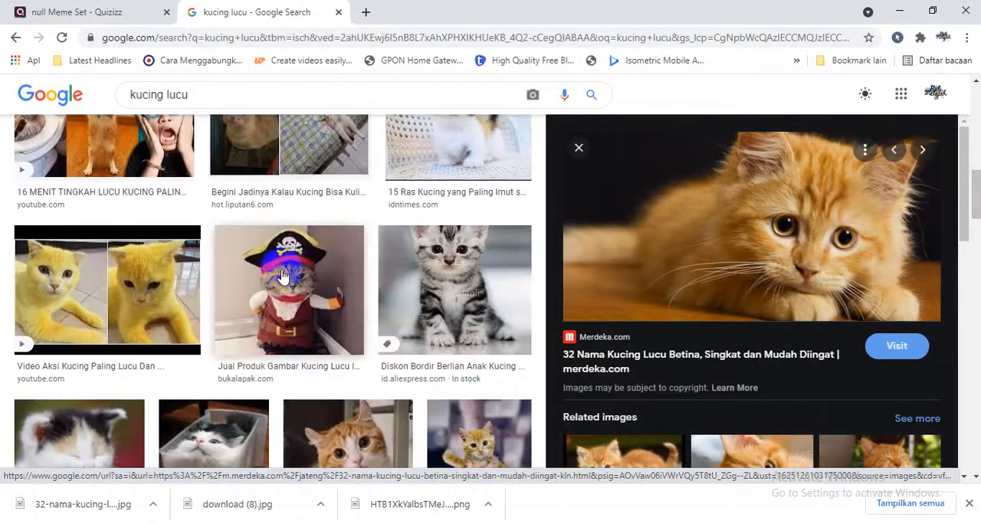
left_click(330, 299)
left_click(337, 414)
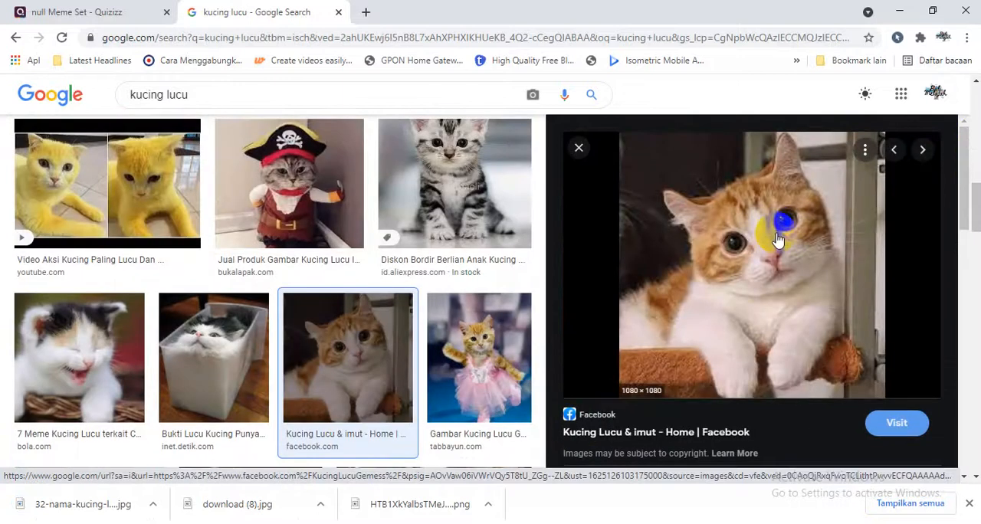
right_click(759, 227)
left_click(812, 395)
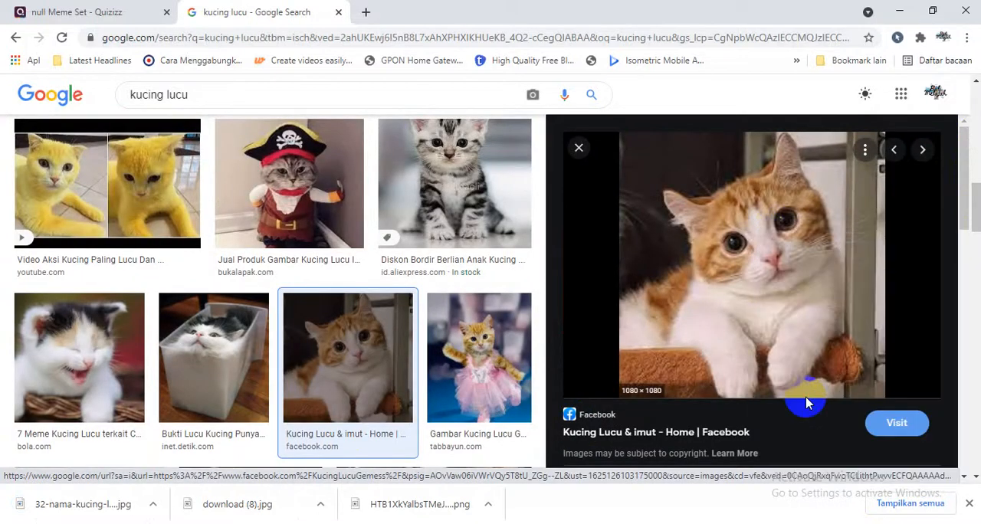
left_click(874, 500)
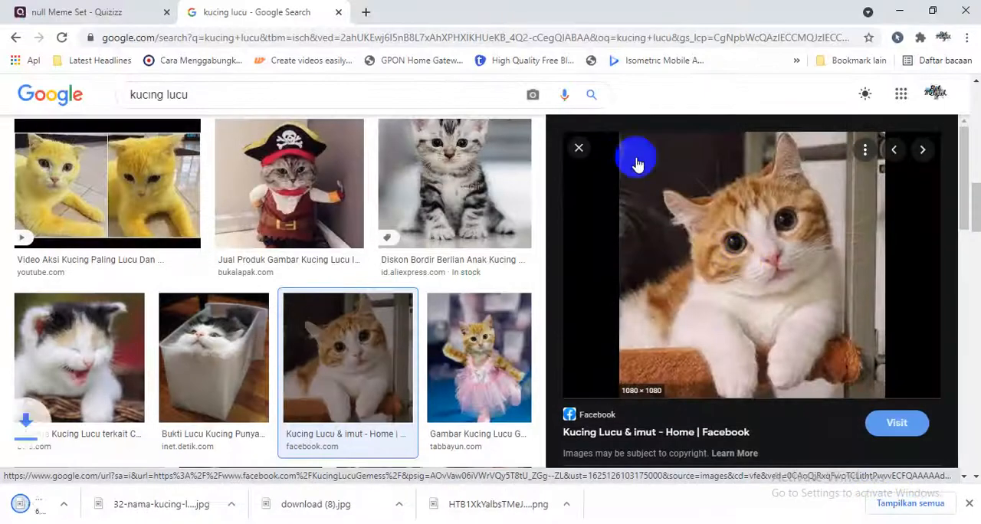
Close the image search and start a correct-answer meme, uploading the Downloads picture of the kitten in a red-and-white Santa hat, cropped square.
left_click(338, 12)
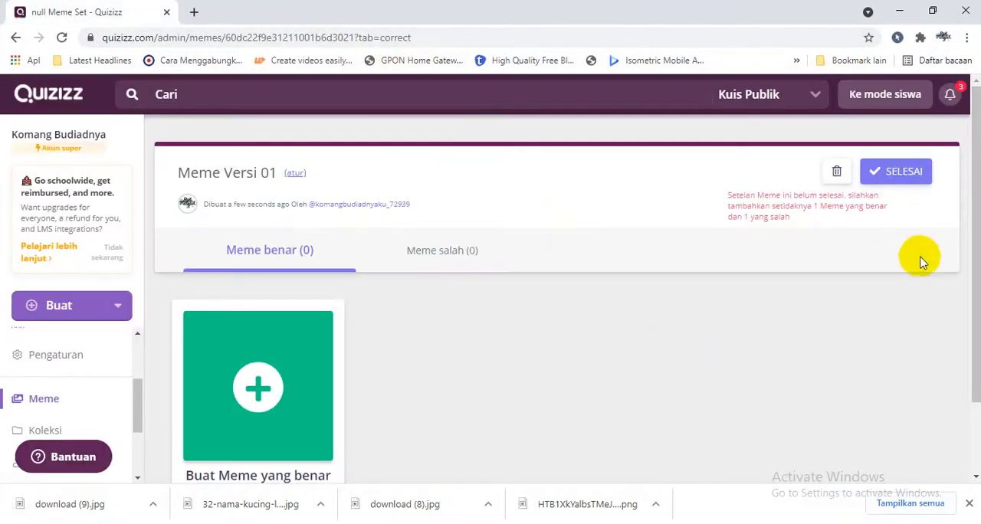
left_click_drag(975, 270, 966, 304)
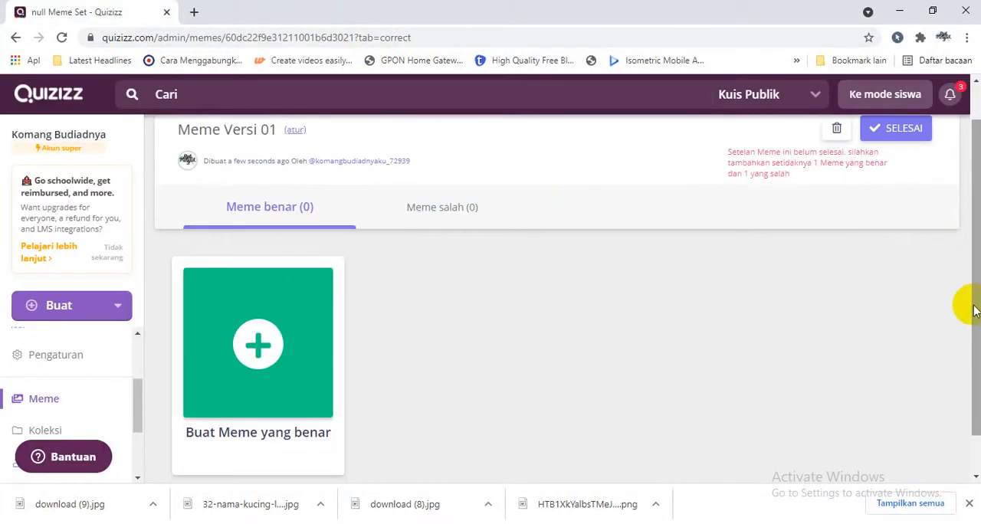
left_click(273, 353)
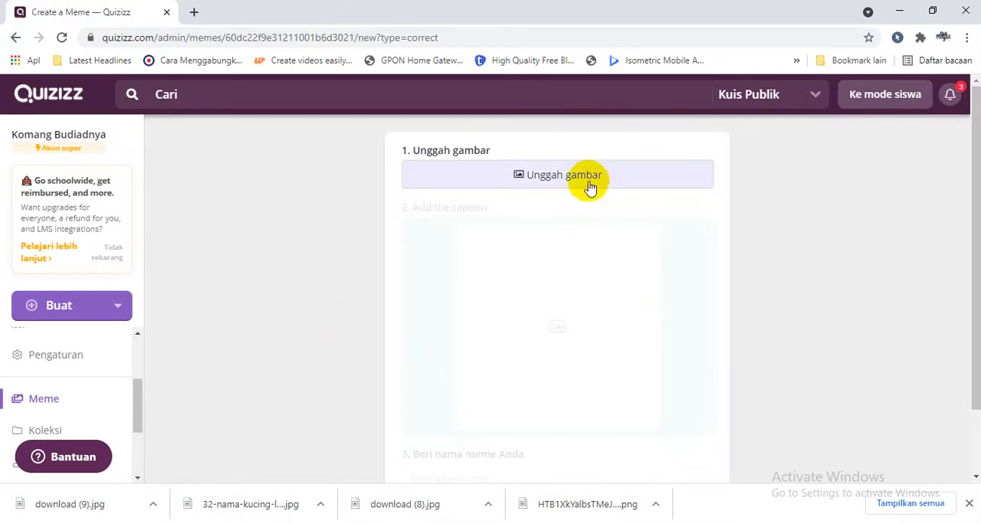
left_click(632, 177)
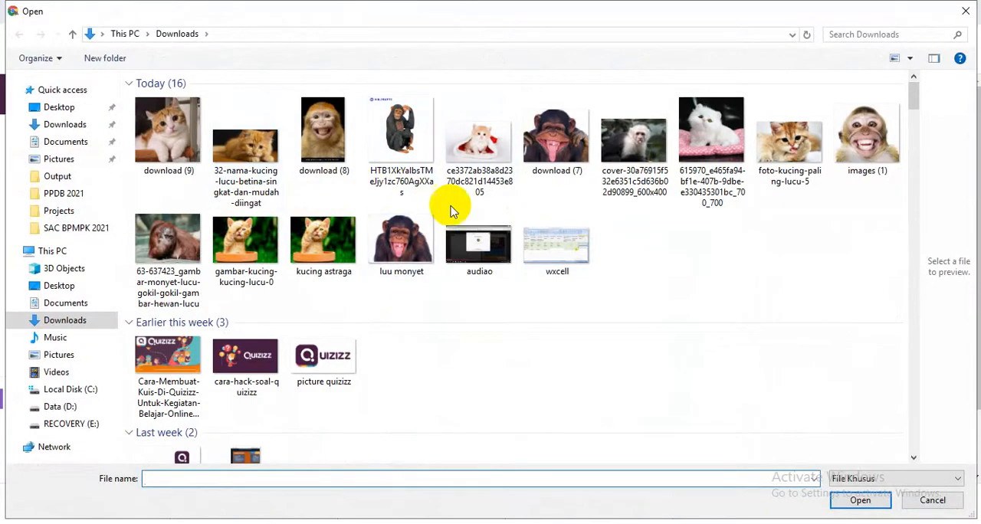
double_click(488, 146)
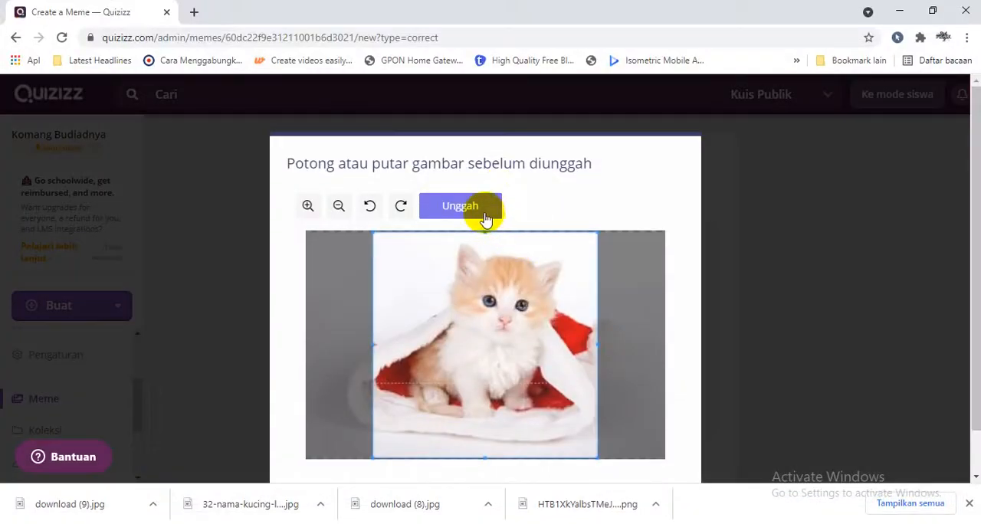
mouse_move(495, 298)
left_mouse_down()
mouse_move(455, 295)
mouse_move(542, 298)
mouse_move(490, 298)
left_mouse_up()
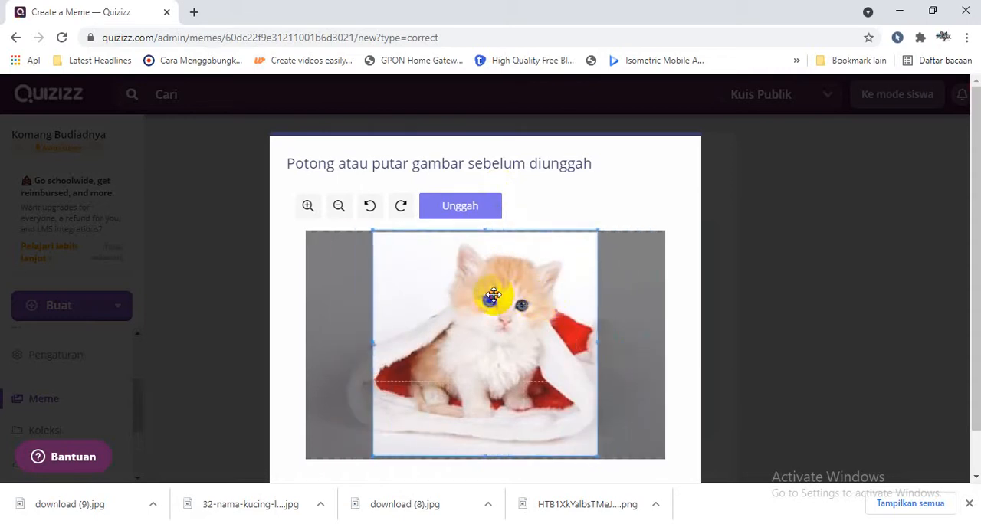
left_click(454, 209)
left_click(967, 502)
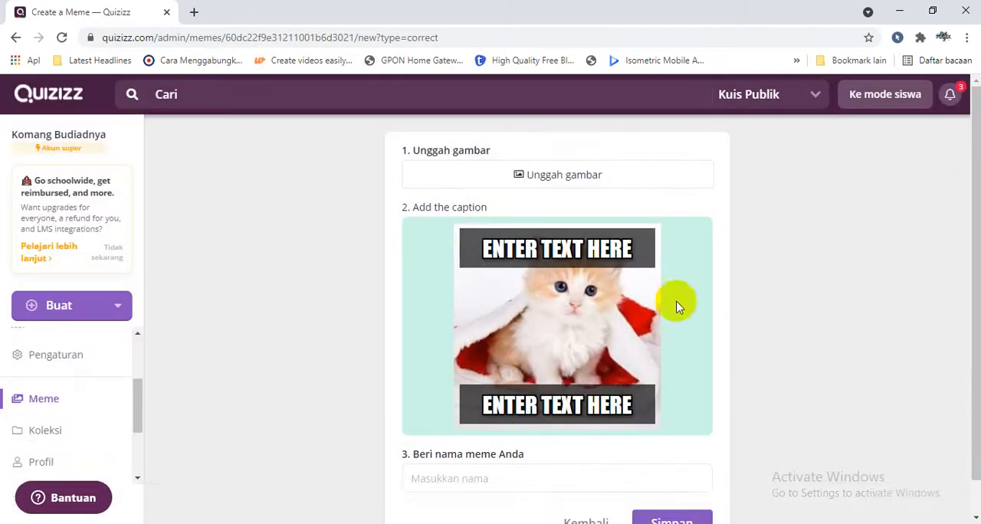
Caption the kitten meme "KEREN !!!" above and "JAWABAN BENAR !" below, and save it to the set.
left_click(565, 248)
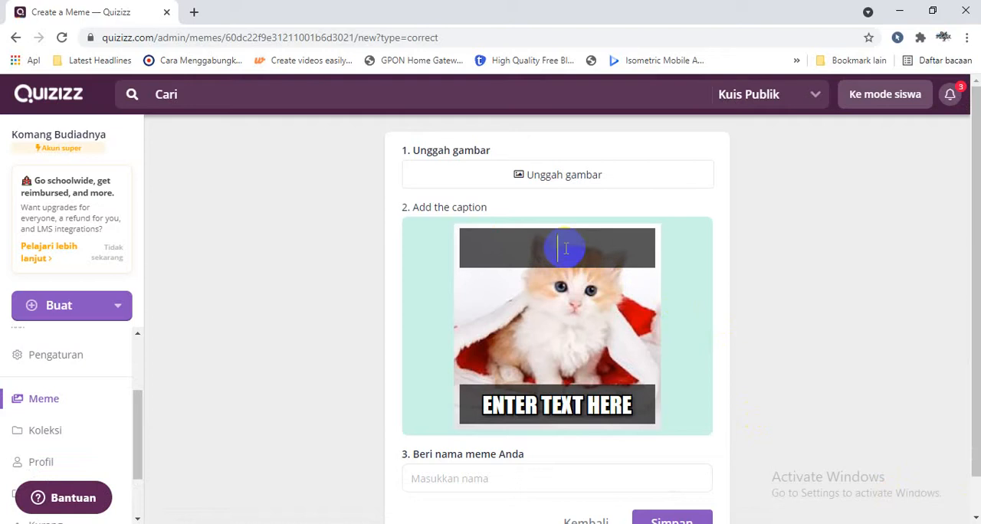
type("KEREN !!!")
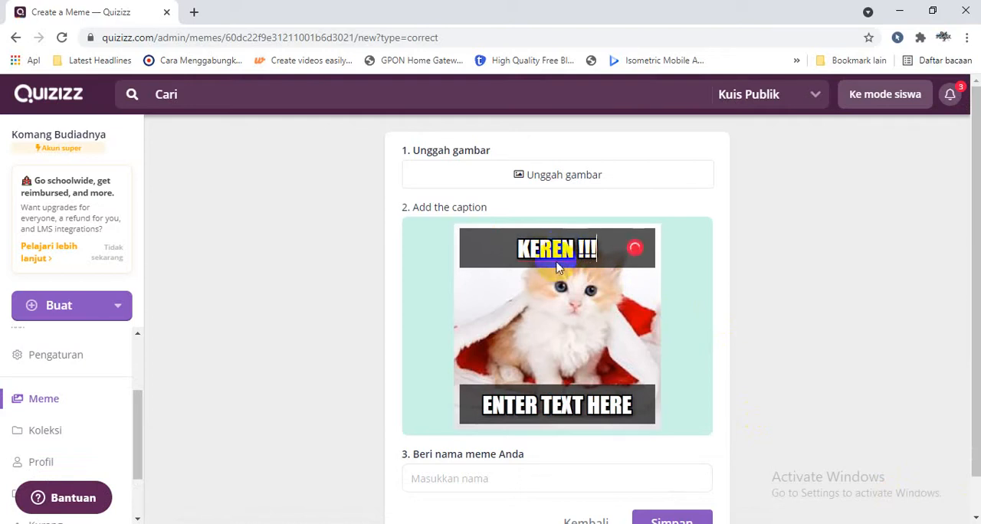
left_click(522, 394)
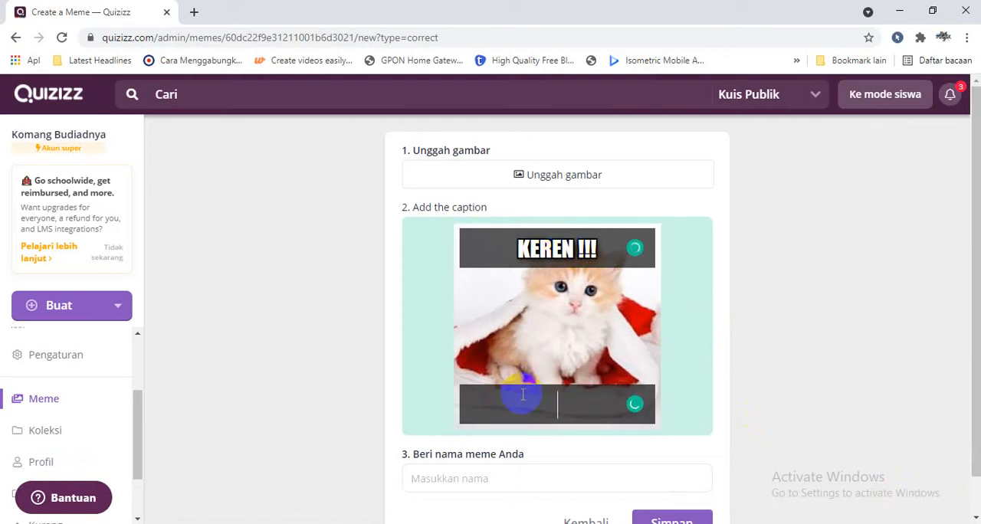
type("JAWANBA")
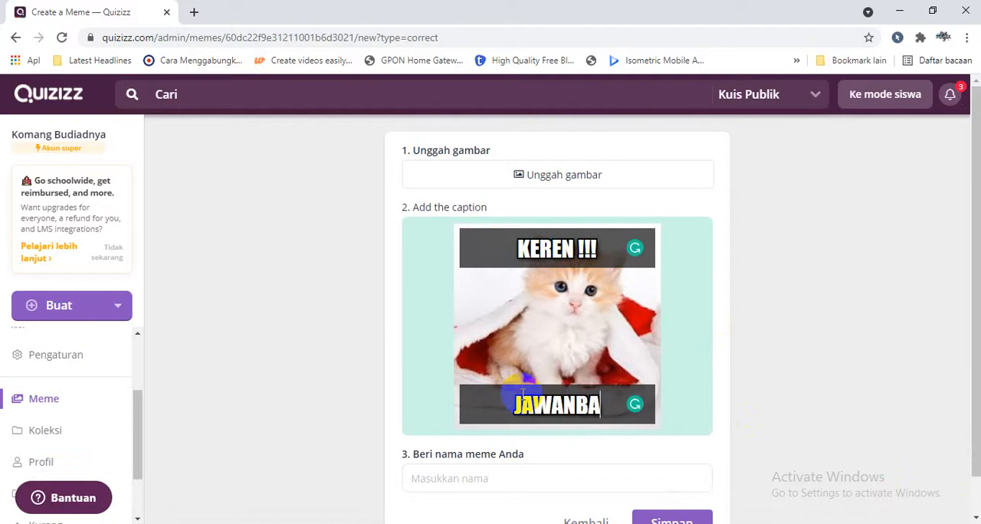
key("BackSpace")
key("BackSpace")
key("BackSpace")
type("BAN BENAR")
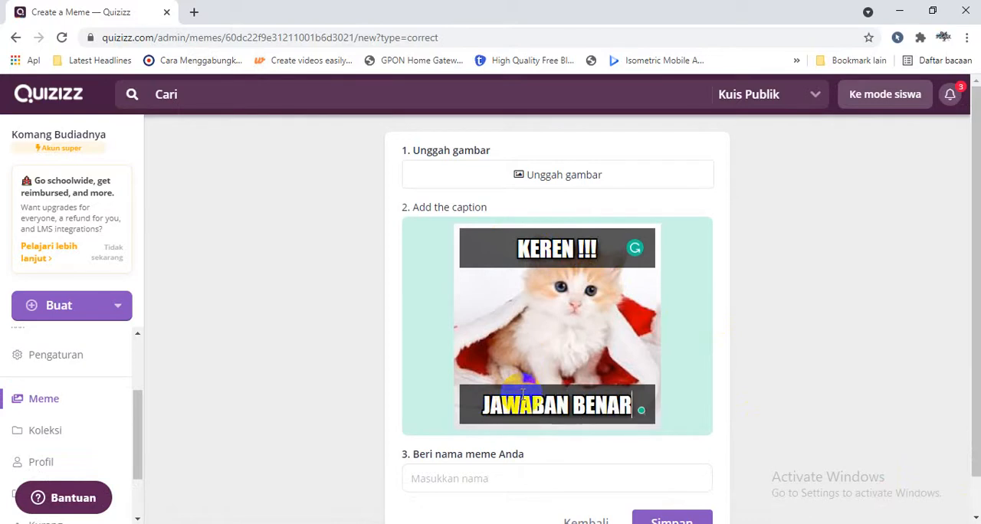
type(" !")
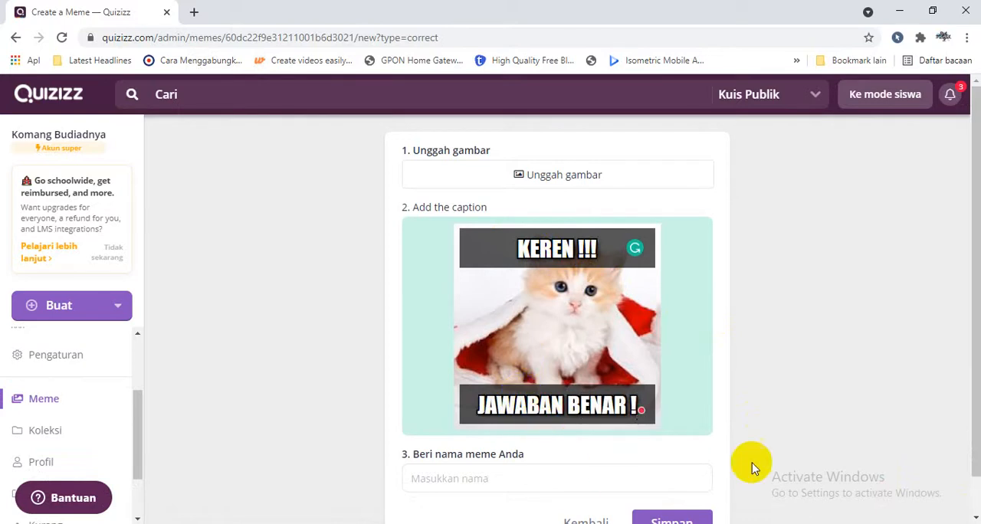
scroll(965, 333, "down", 2)
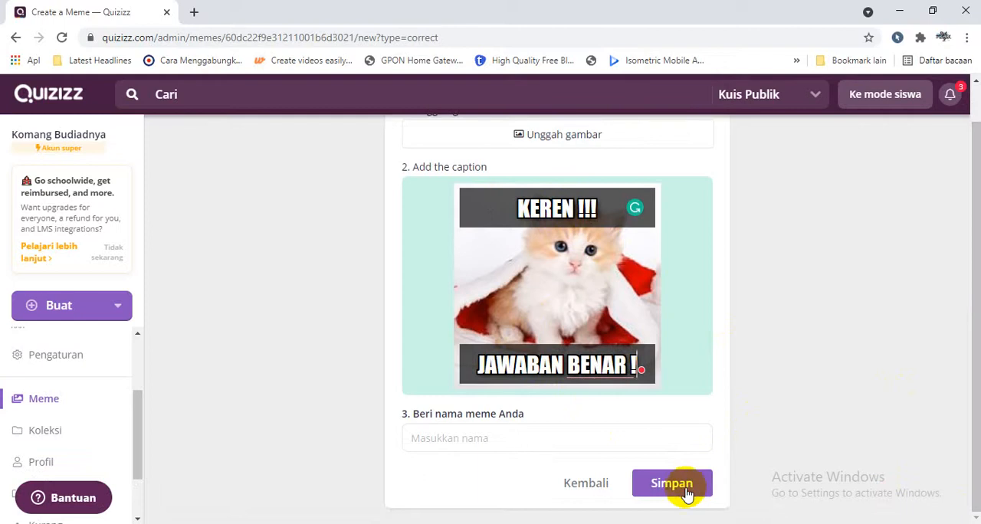
left_click(674, 484)
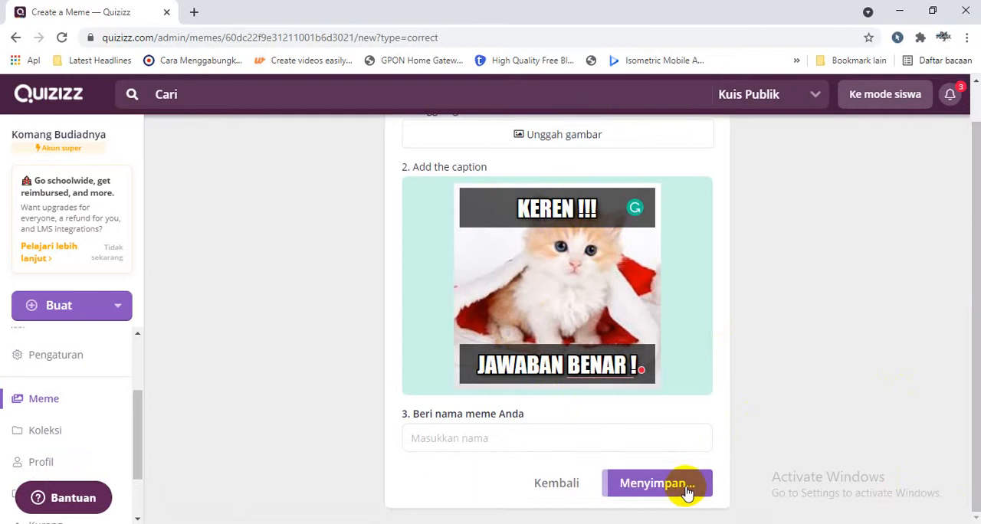
left_click(598, 441)
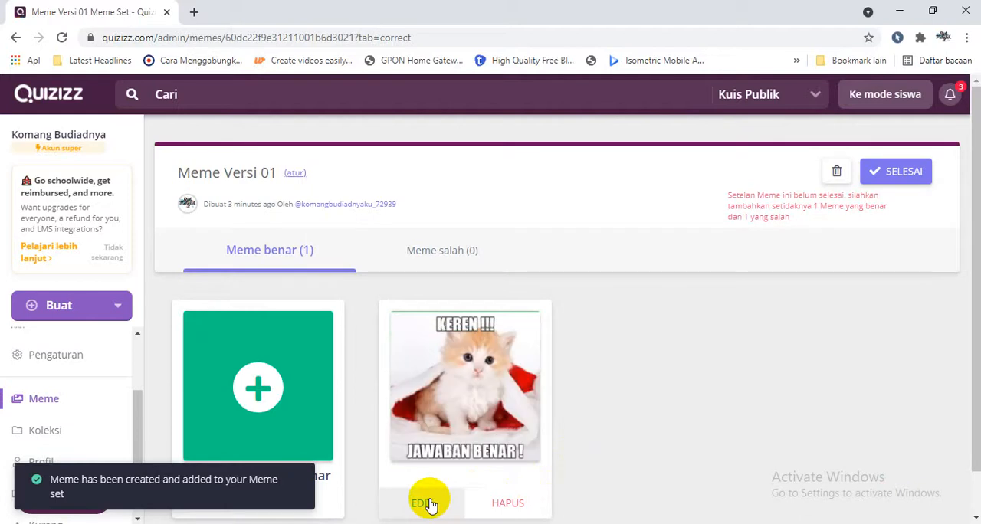
Edit the saved "KEREN !!!" meme to name it "Kucing 1" and save the change.
left_click(430, 502)
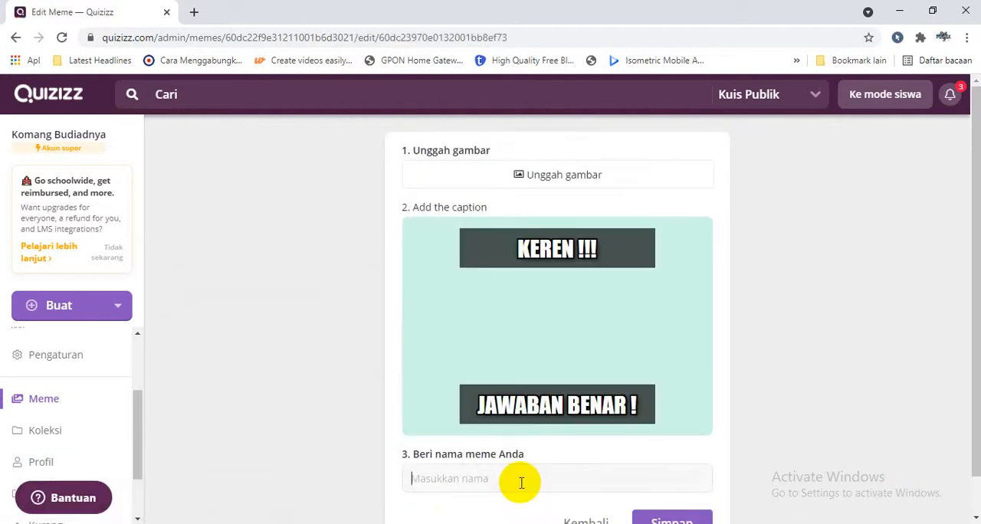
left_click(521, 482)
type("Kucing 1")
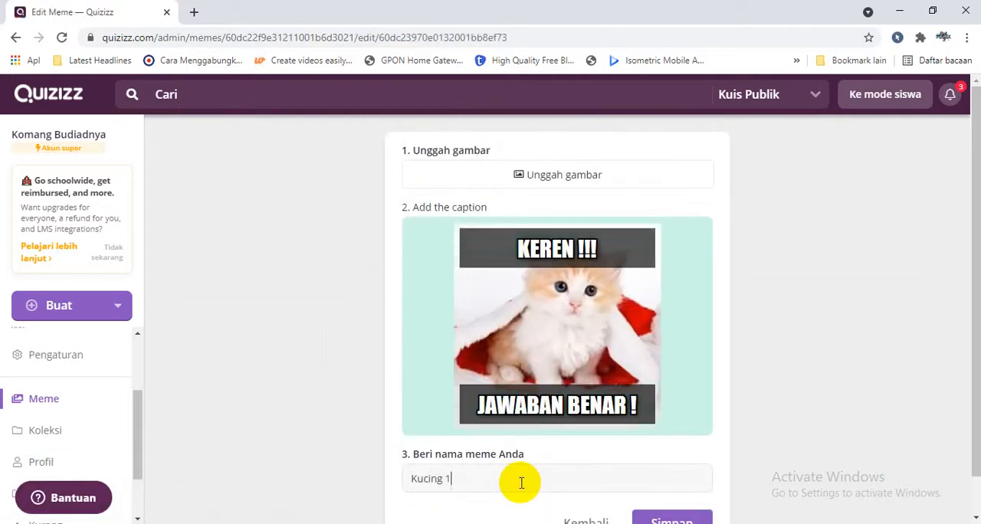
left_click(694, 518)
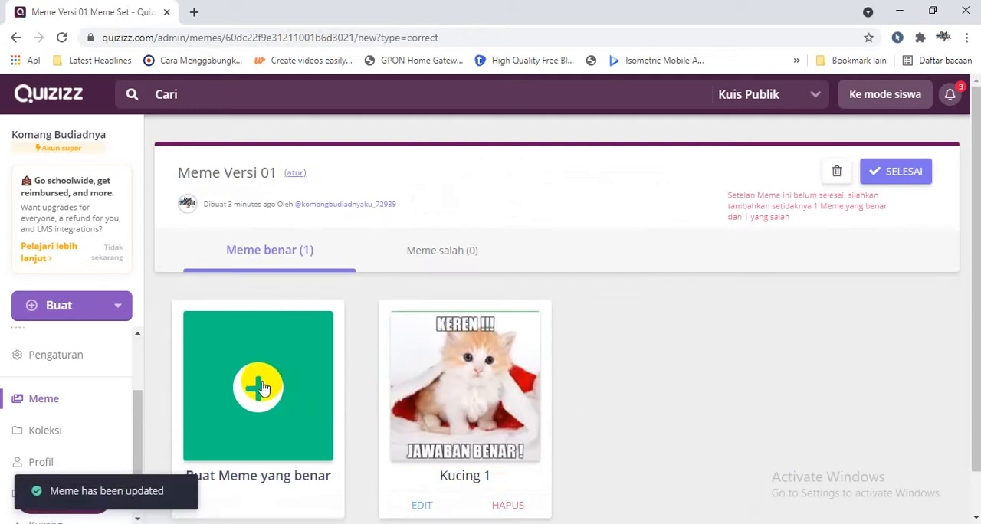
Start another correct-answer meme and upload the Downloads picture of the white kitten on a pink cushion.
left_click(262, 389)
left_click(574, 178)
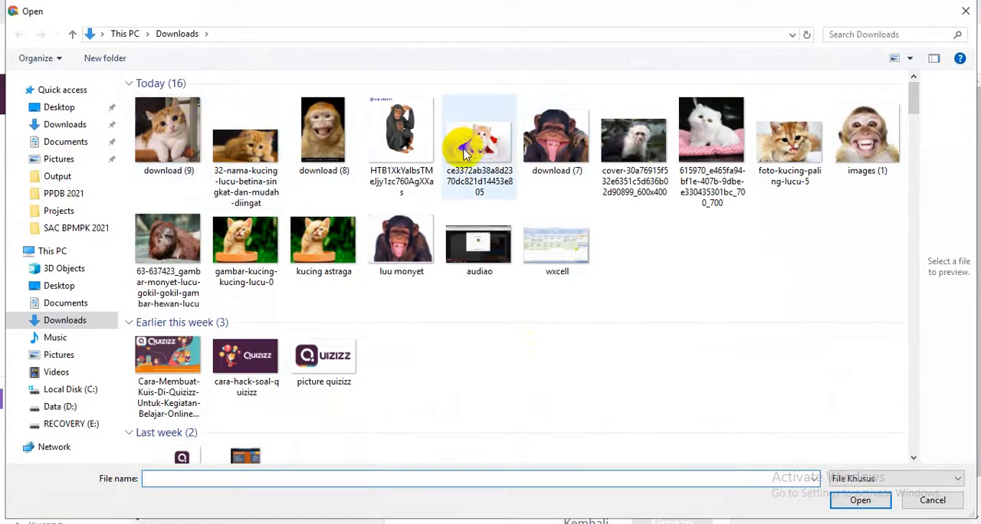
double_click(706, 142)
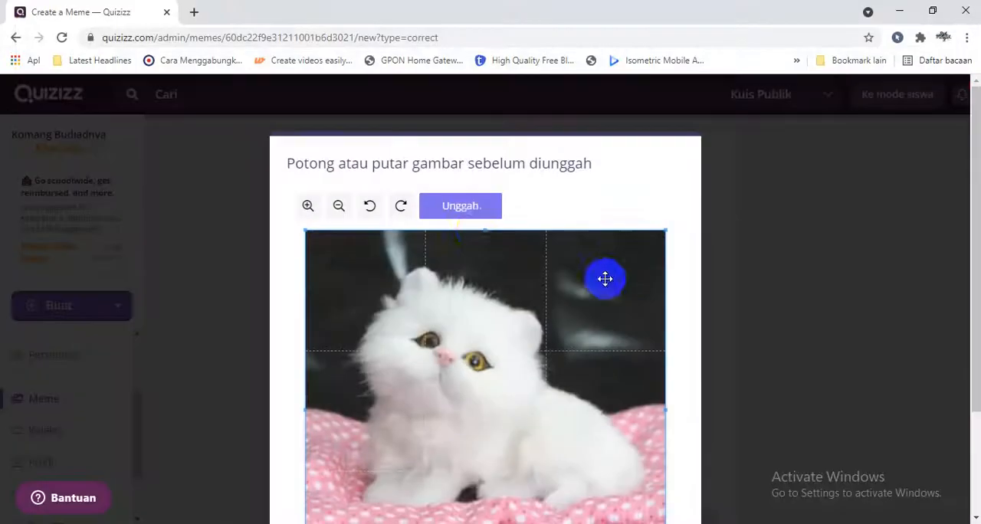
left_click(474, 209)
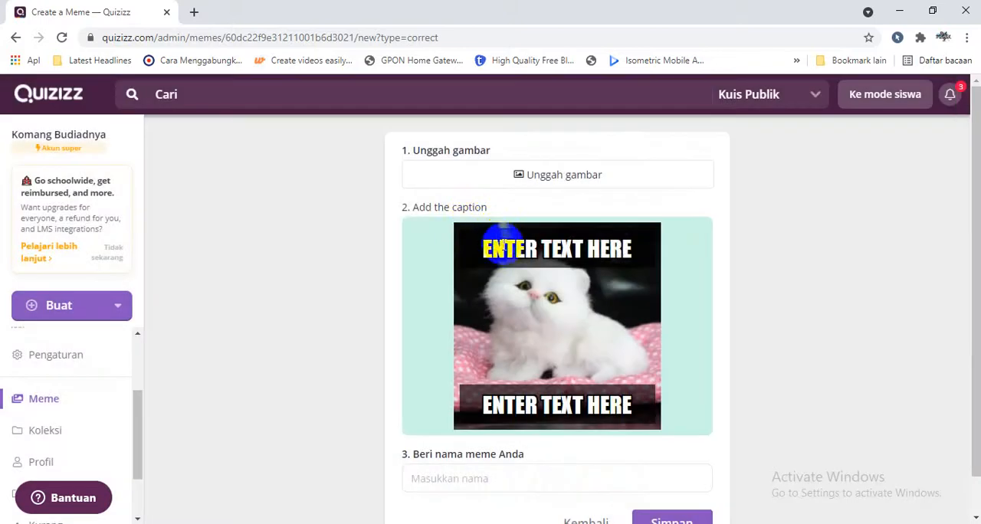
Caption the white kitten meme "WAH MANTAP!!" above and "ANDA LUAR BIASAAA!!!" below.
left_click(506, 250)
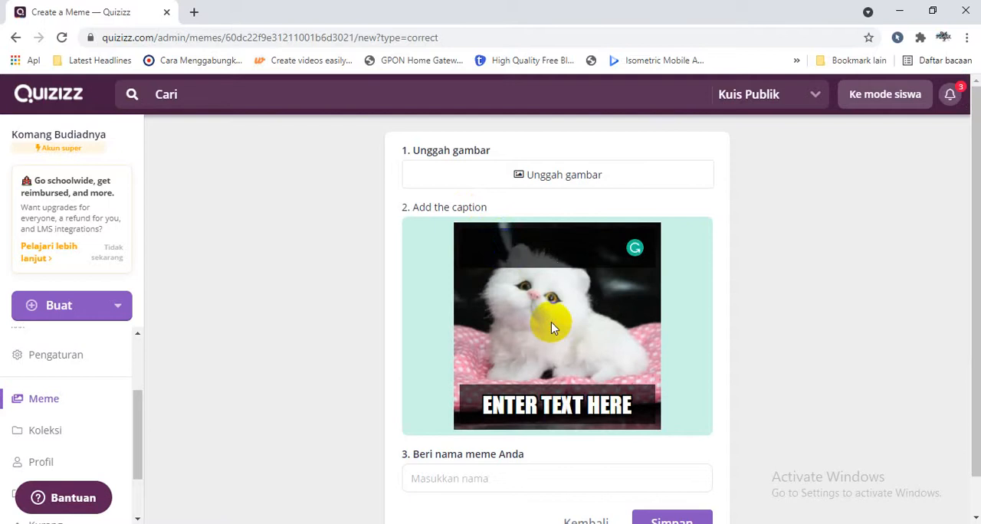
left_click(544, 247)
type("WAH MANTAP!!")
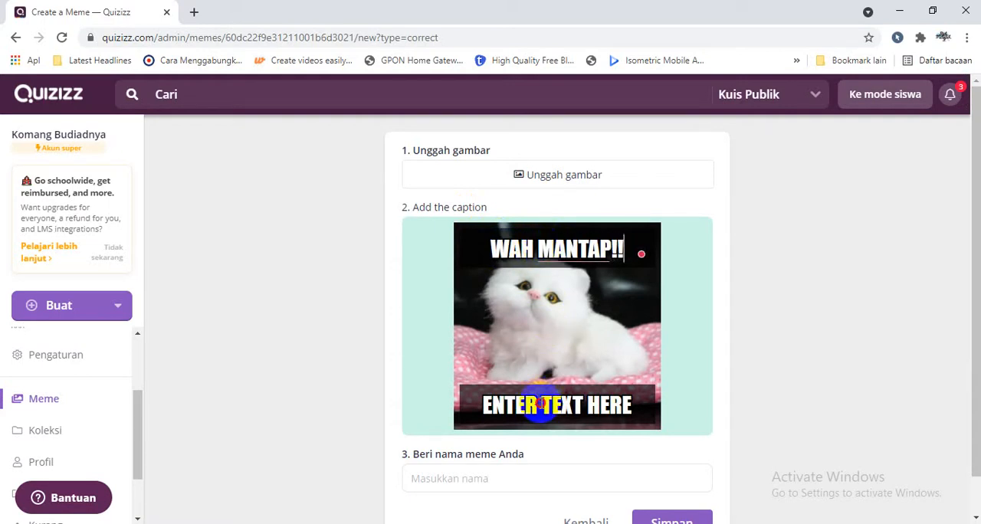
left_click(540, 403)
type("ANDA")
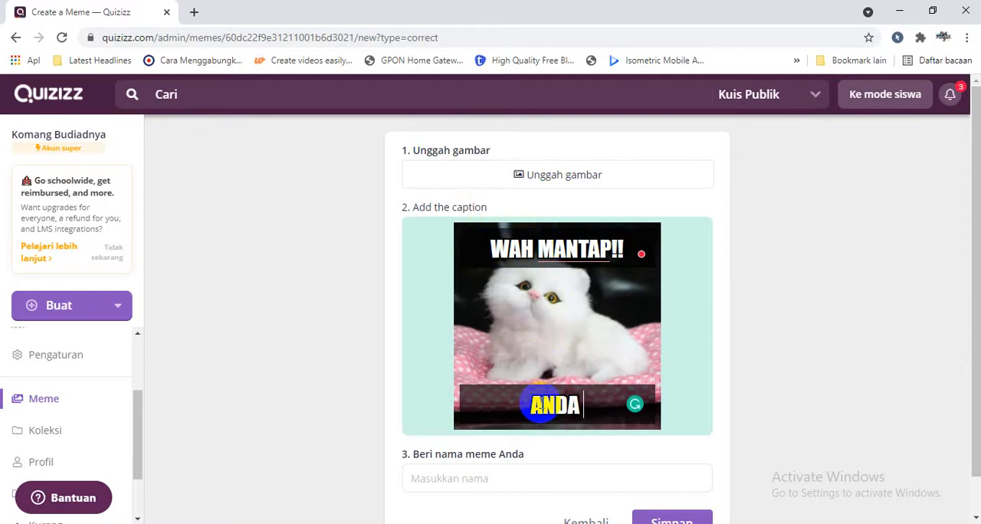
type(" LUAR BIASAA")
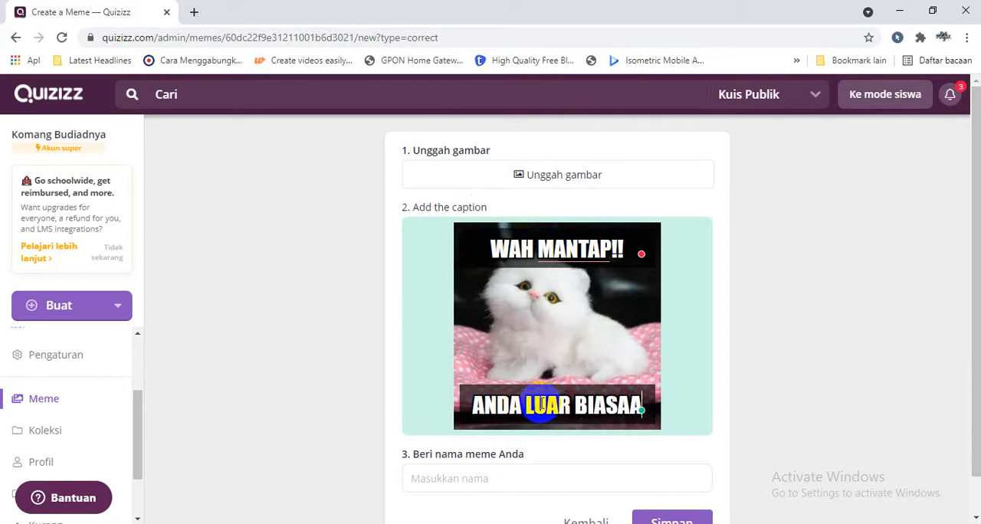
type("A!!!")
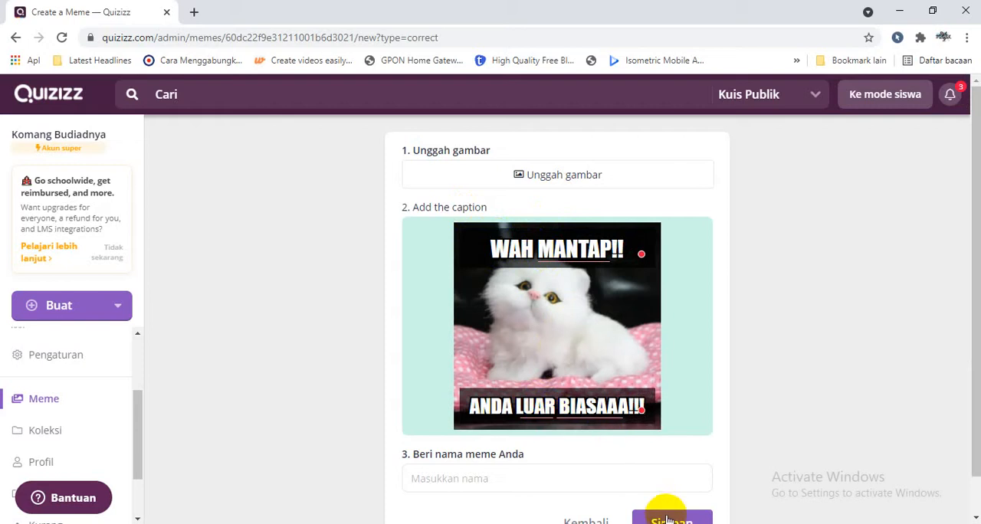
Name the white kitten meme "kucing 2" and save it to the set.
left_click(610, 481)
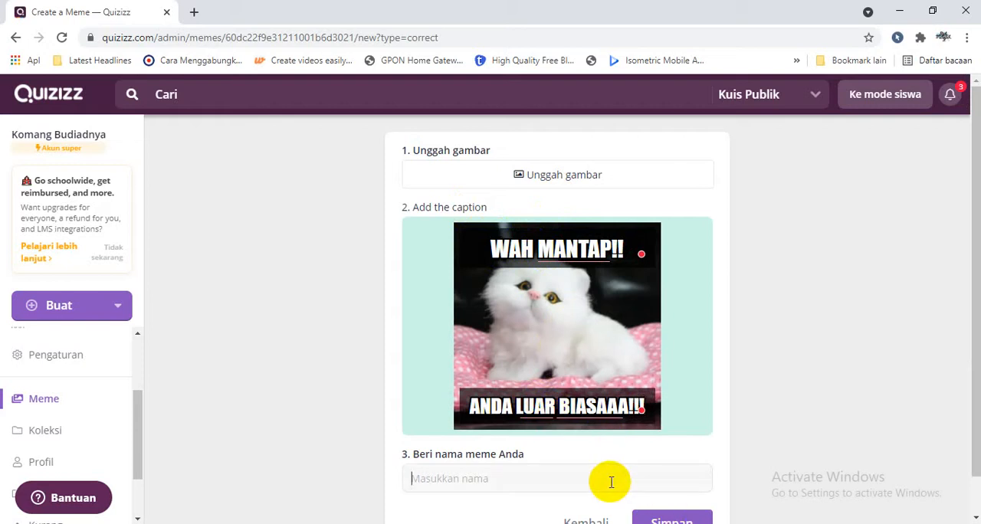
type("kucing 2")
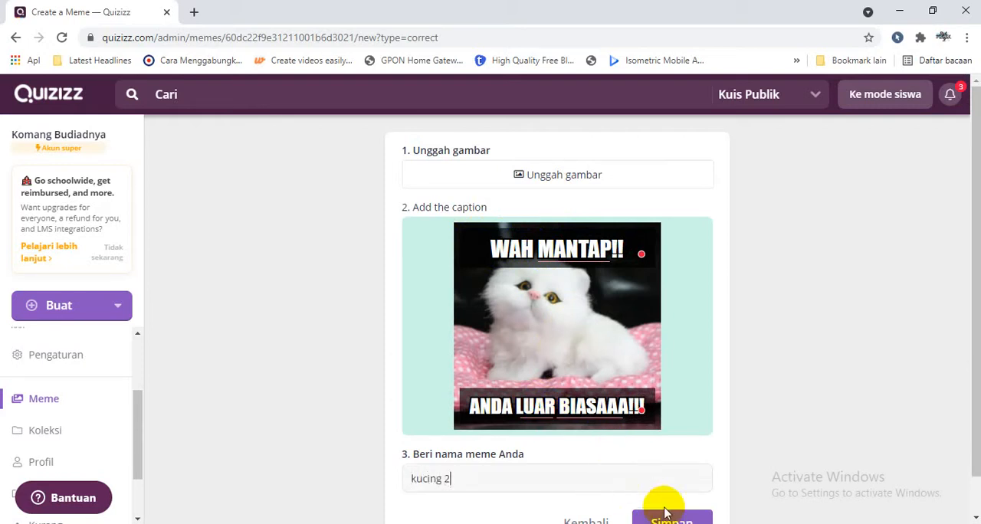
left_click(671, 521)
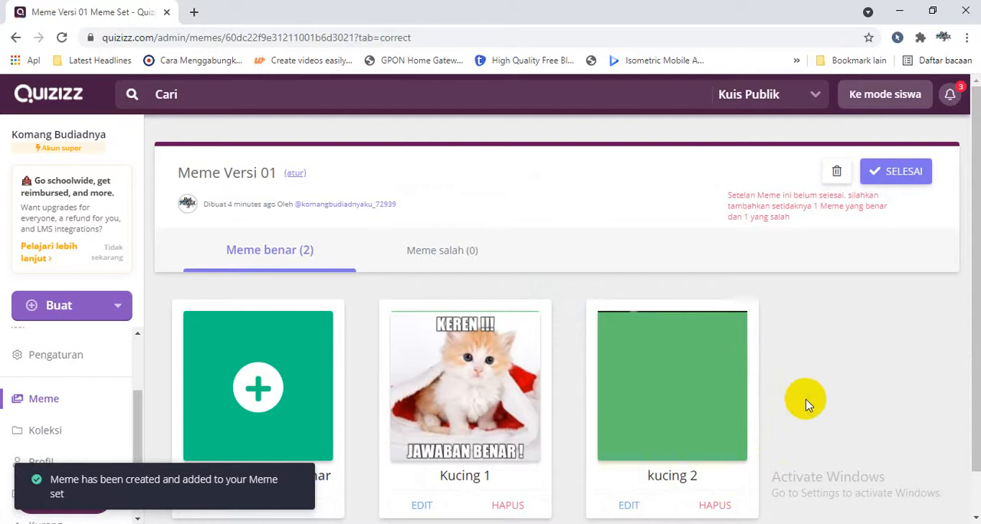
Start a new incorrect-answer meme and upload the chimpanzee picture "luu monyet" from Downloads.
left_click(442, 249)
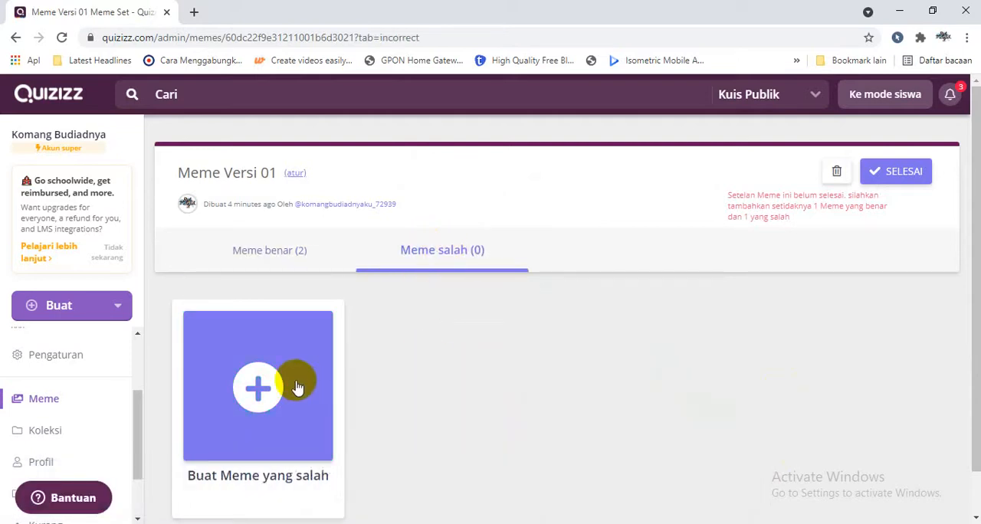
left_click(259, 390)
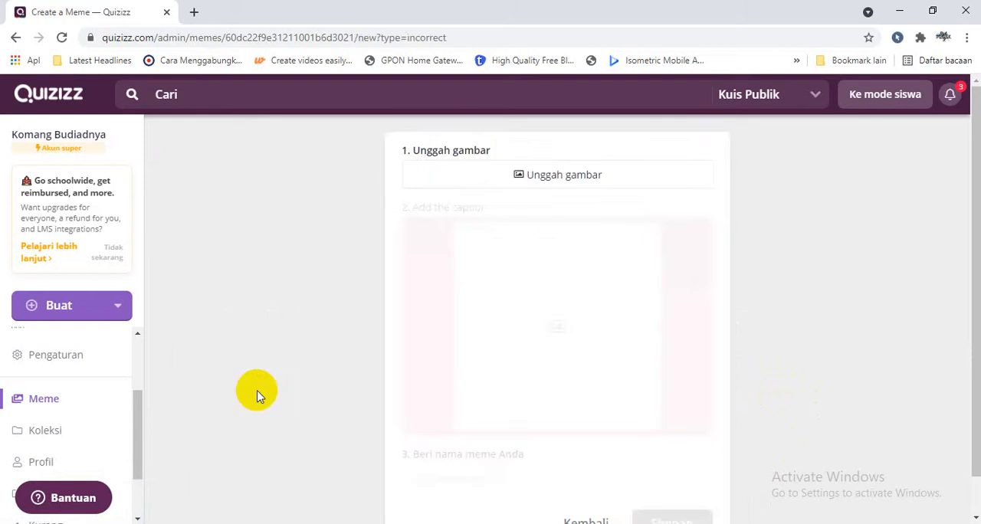
left_click(592, 176)
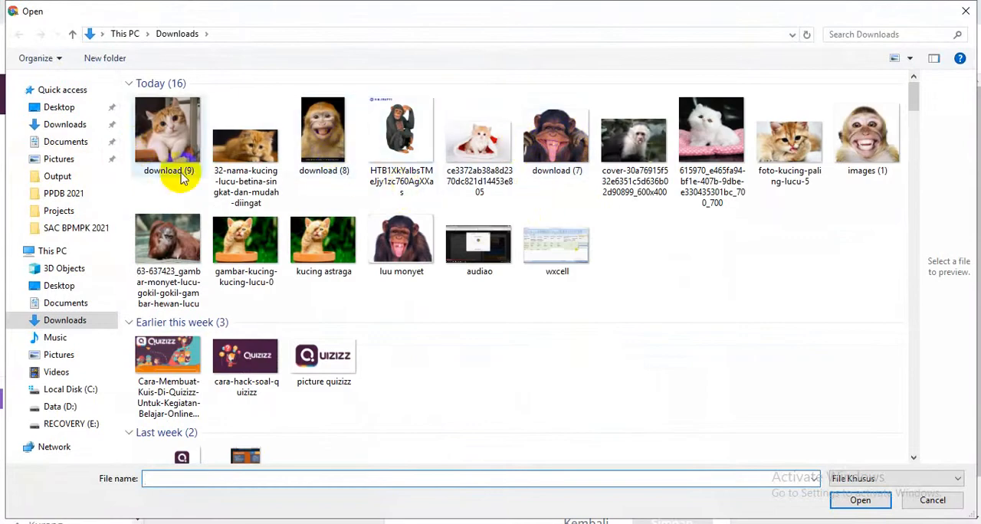
double_click(429, 226)
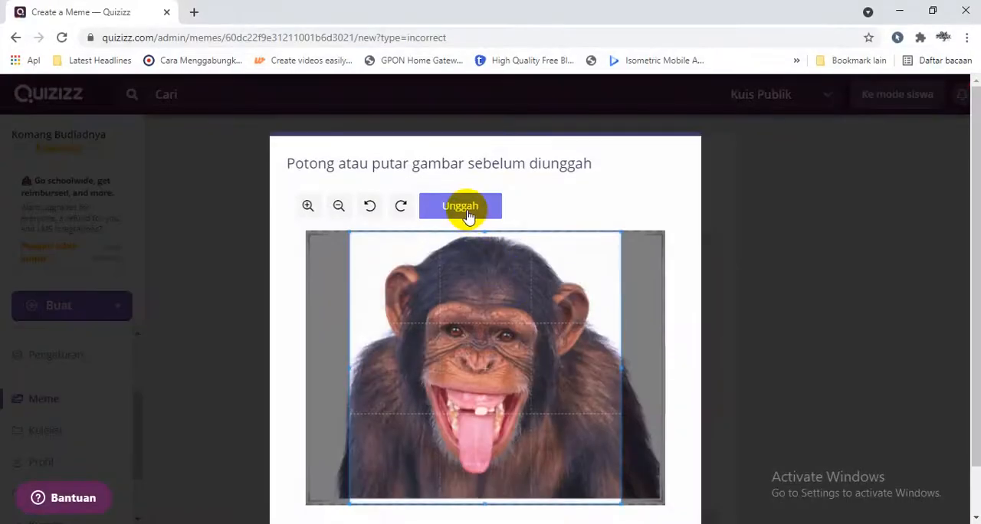
left_click(466, 211)
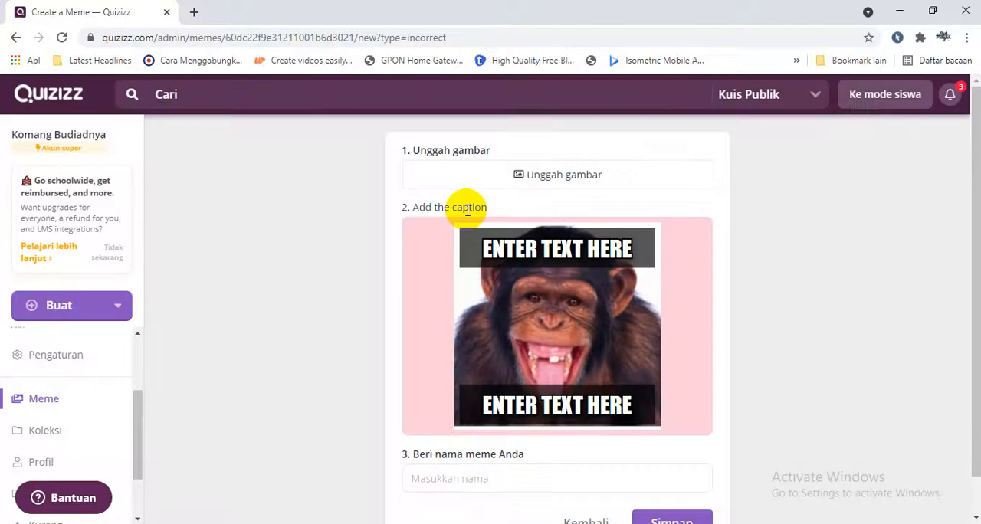
Caption the chimpanzee meme "WKWKWKWKWKW" above and "COBA LAGI !" below.
left_click(500, 257)
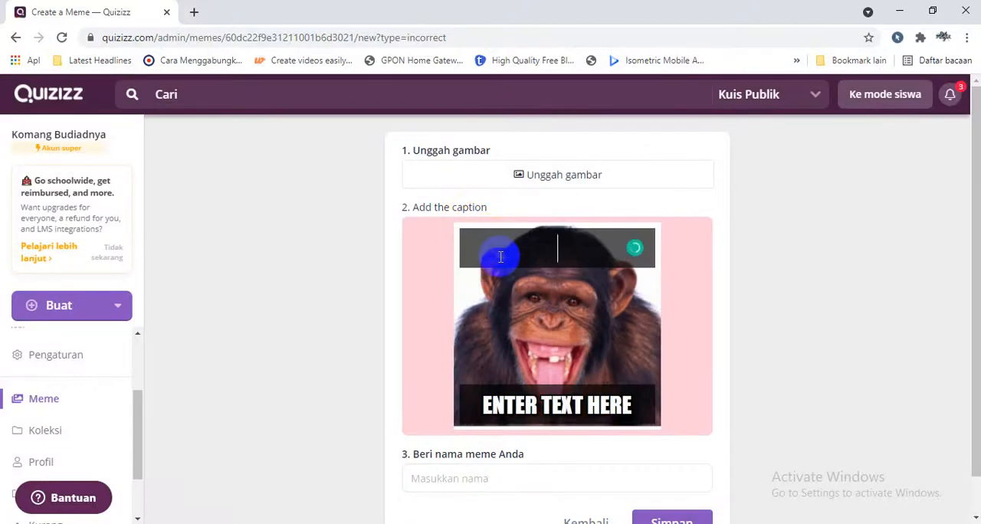
left_click(549, 414)
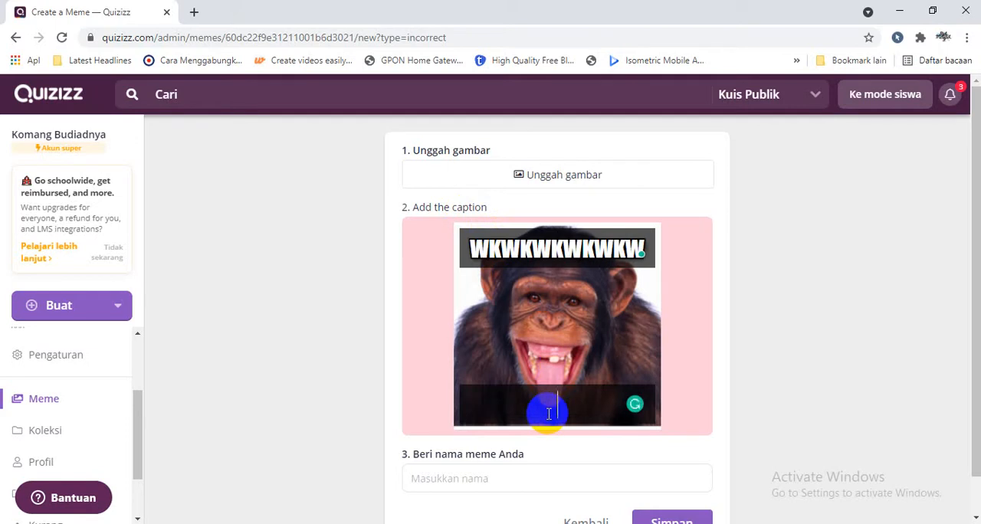
type("COBA A")
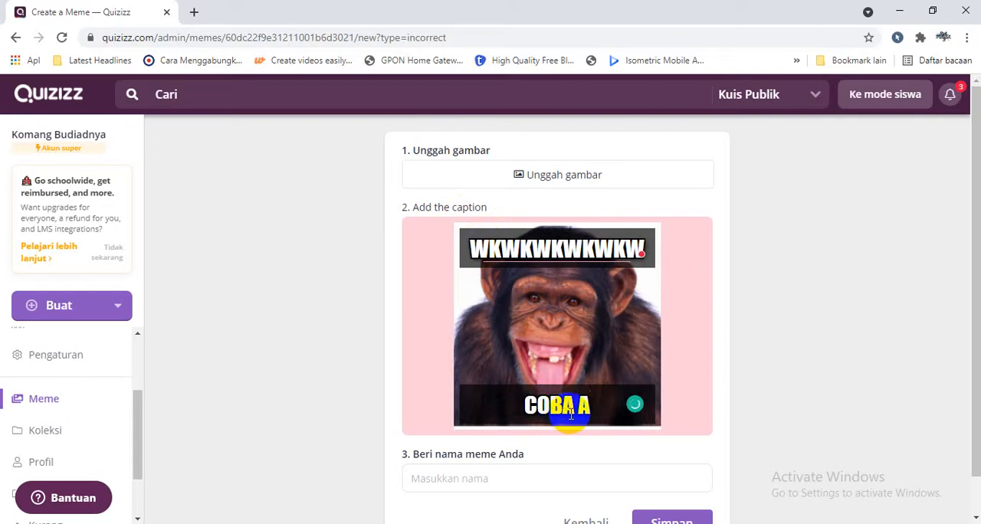
key("BackSpace")
key("BackSpace")
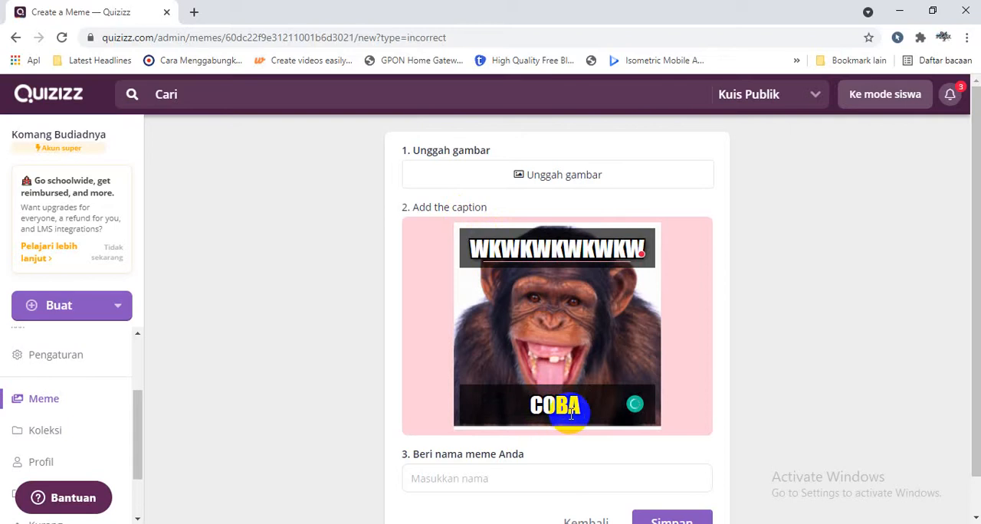
type("LAGI !")
Name the chimpanzee meme "monyet 1" and save it to the set.
left_click(622, 482)
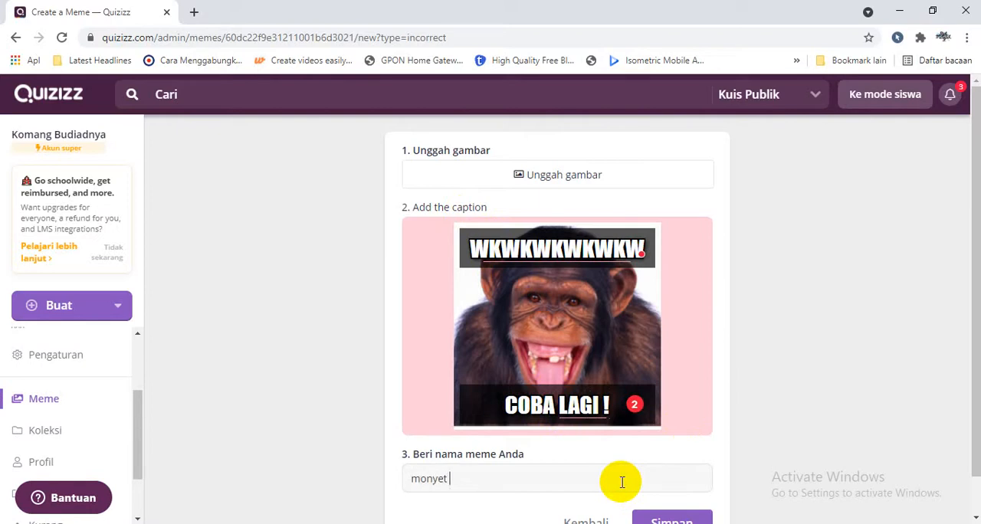
type("monyet 1")
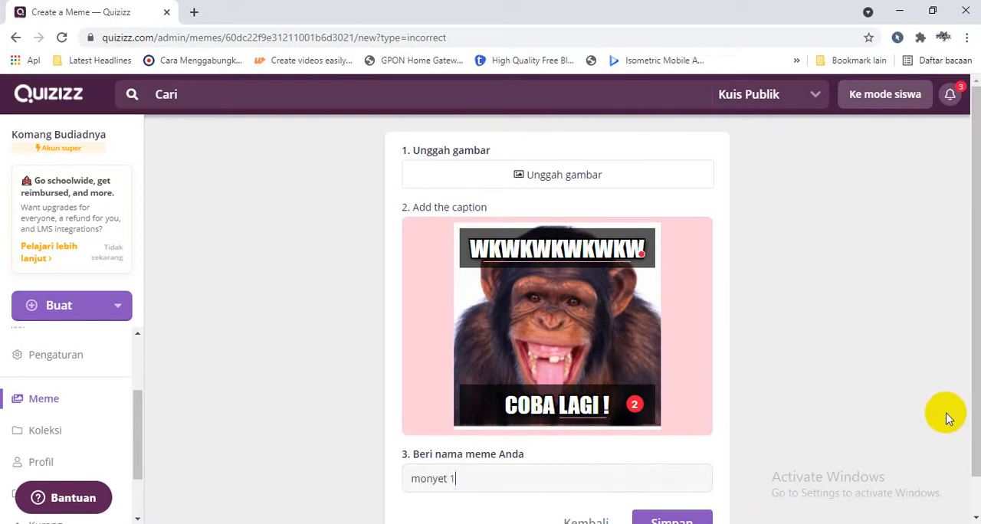
left_click_drag(975, 429, 970, 447)
left_click(656, 506)
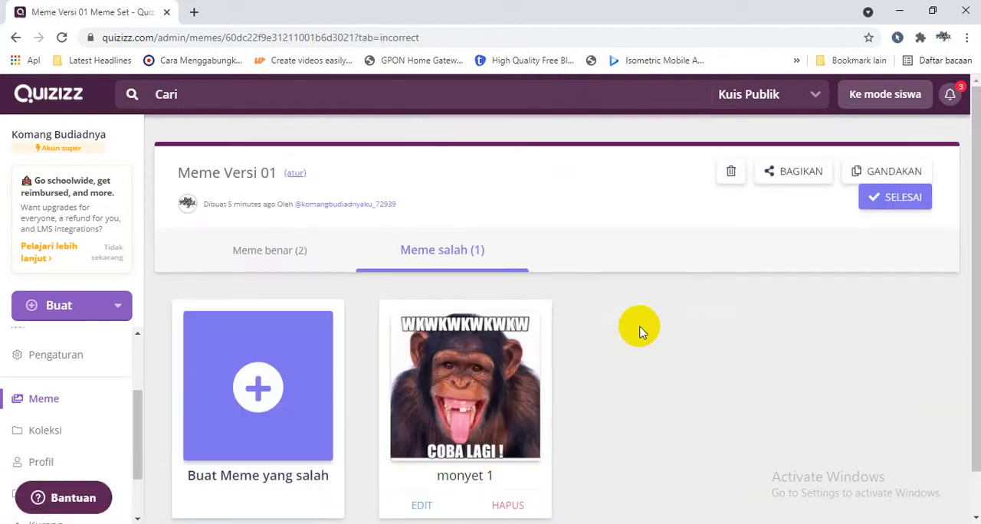
Start another incorrect-answer meme and upload the grinning monkey picture "images (1)" from Downloads.
left_click(263, 376)
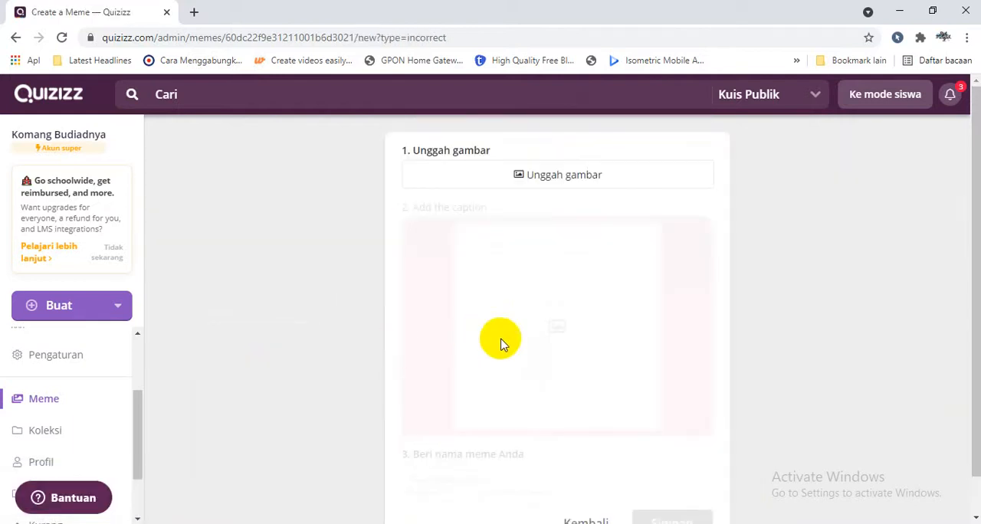
left_click(552, 187)
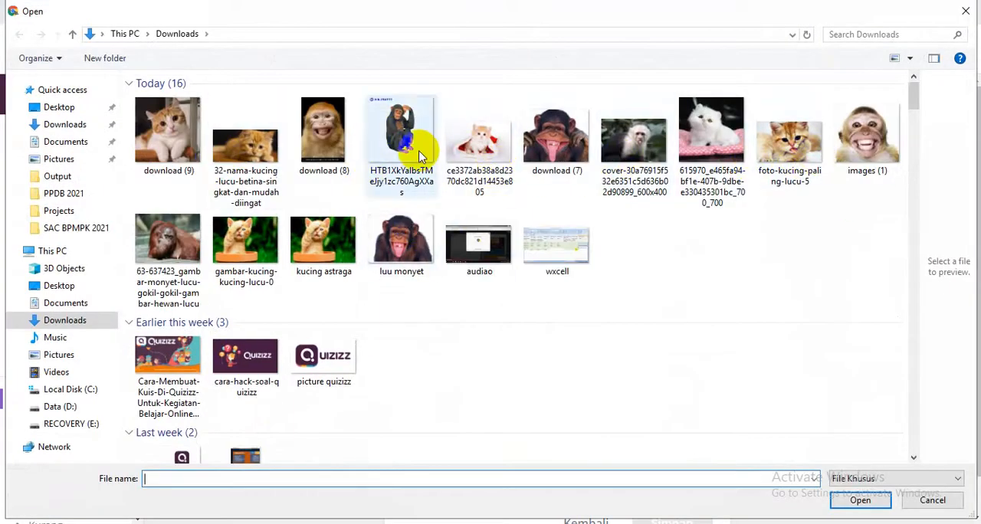
left_click(881, 149)
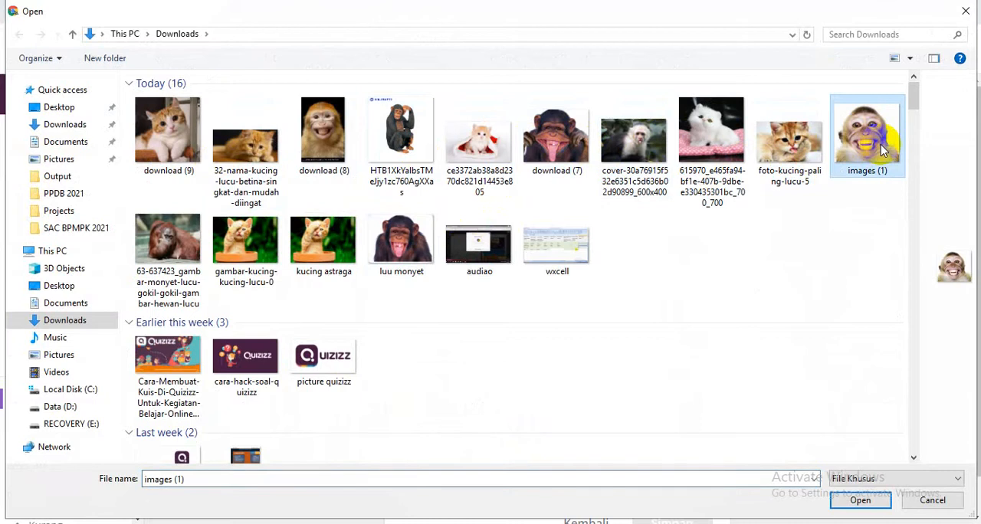
double_click(882, 149)
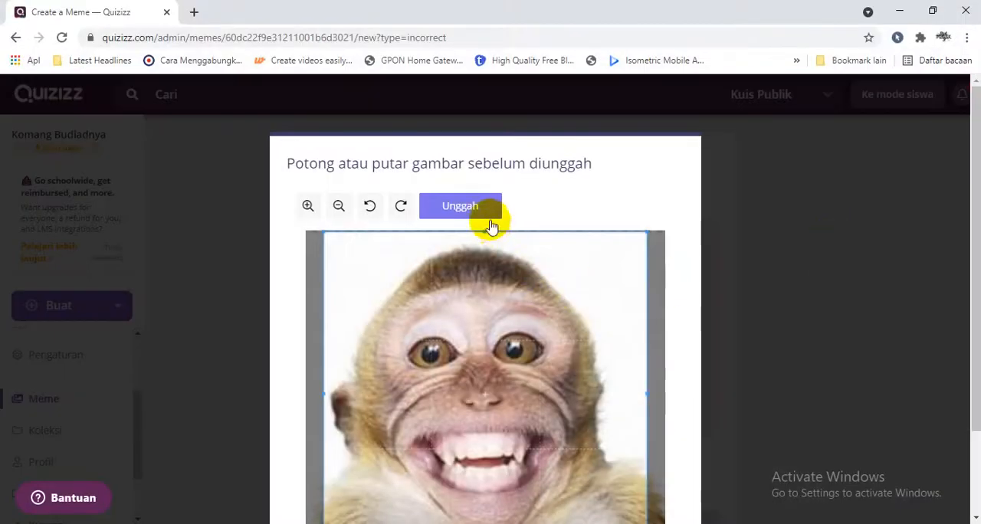
left_click(485, 209)
Caption the grinning monkey meme "HAHAHAHAHA" above and "AYOO SEMANGAT" below, and save it under the name "monyet 2".
left_click(515, 255)
type("HA")
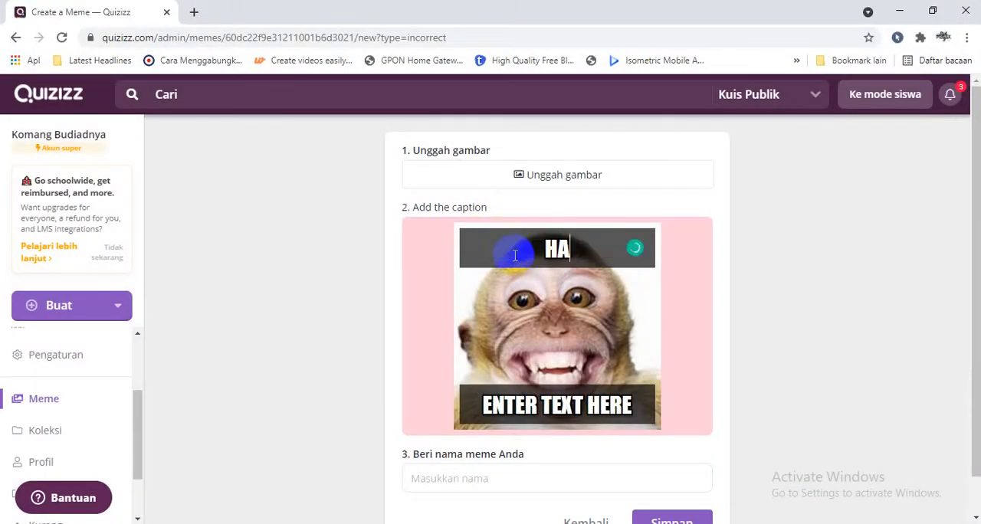
type("HAHAHAHA")
left_click(491, 413)
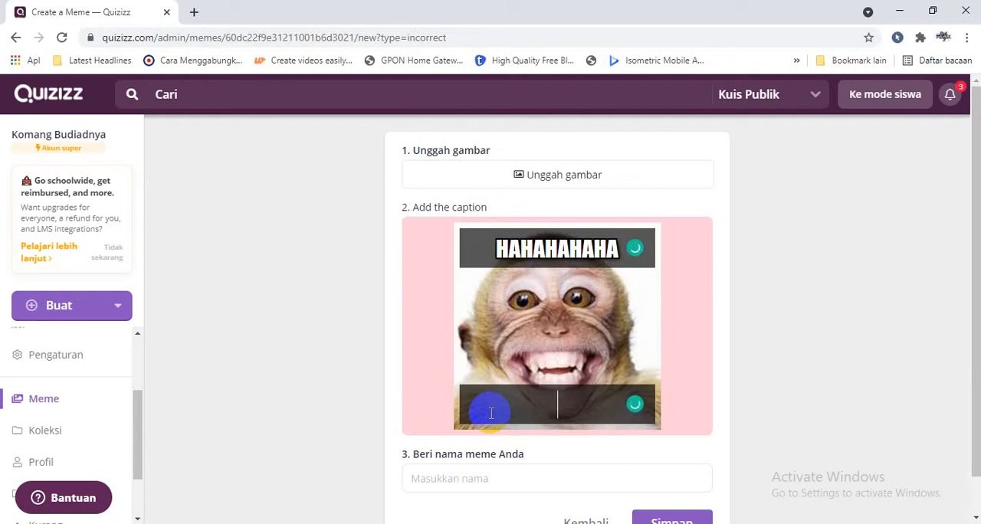
type("AYOO SEMANGAT")
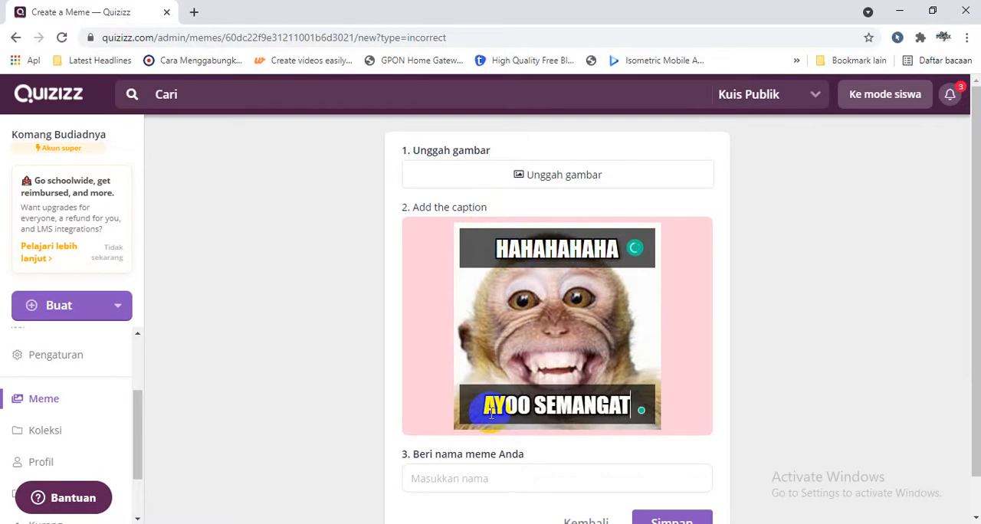
left_click(590, 489)
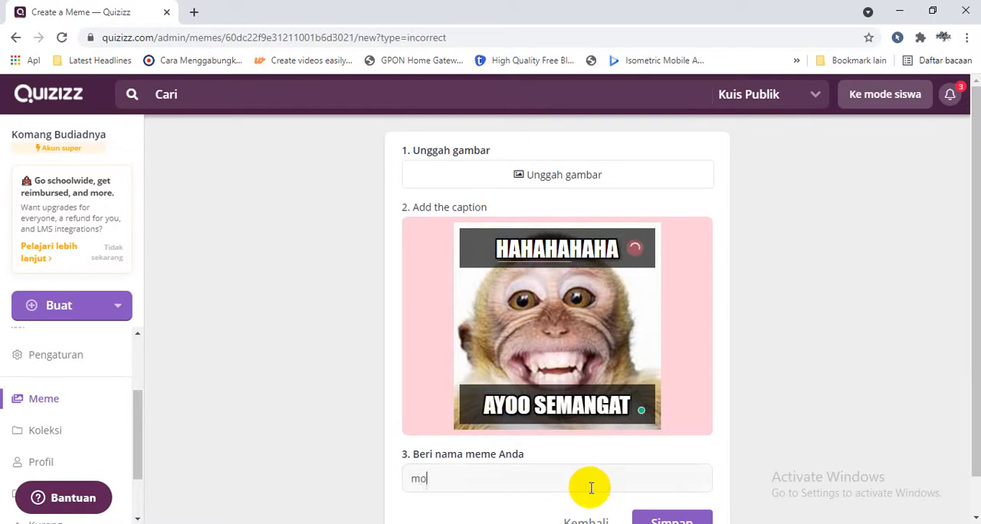
left_click(650, 517)
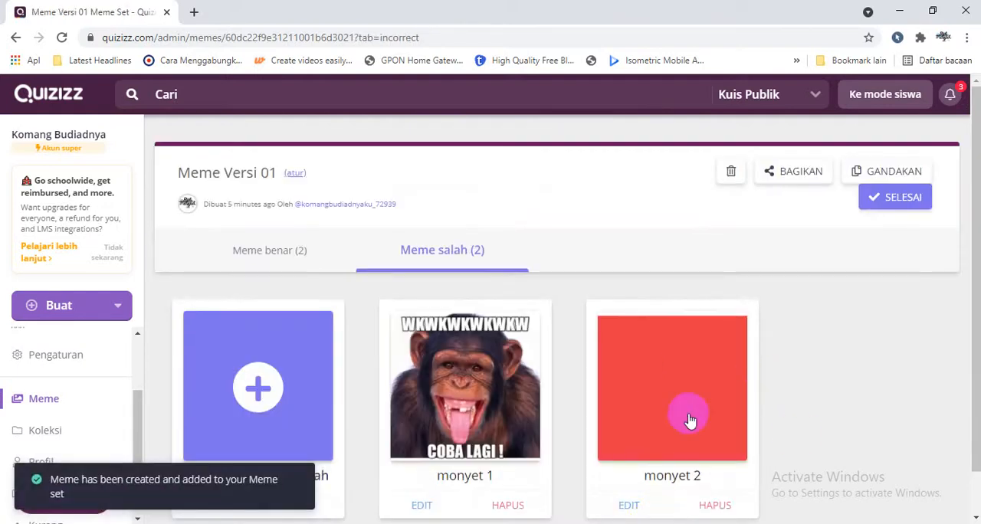
Return to the correct-answer memes and rename the set by inserting the author's first name between "Meme" and "Versi 01".
left_click(275, 256)
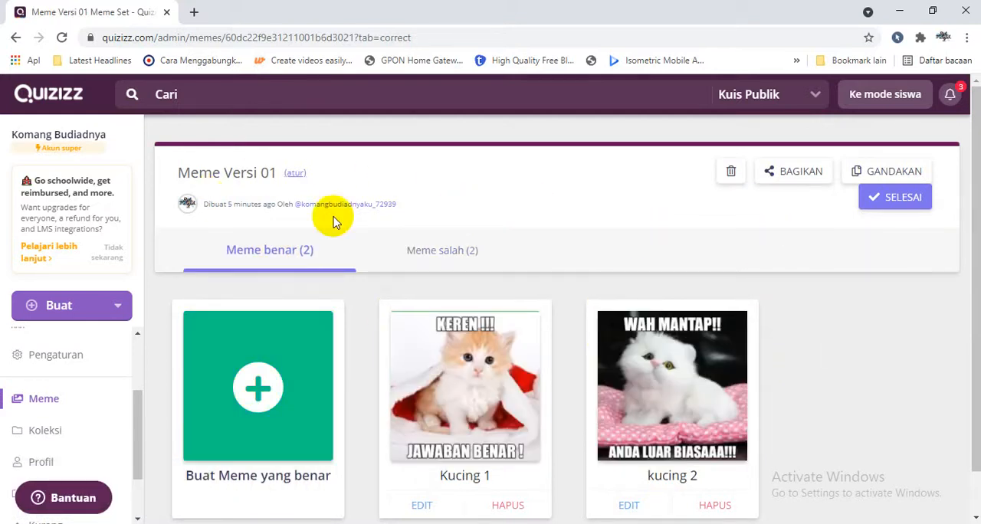
left_click(291, 175)
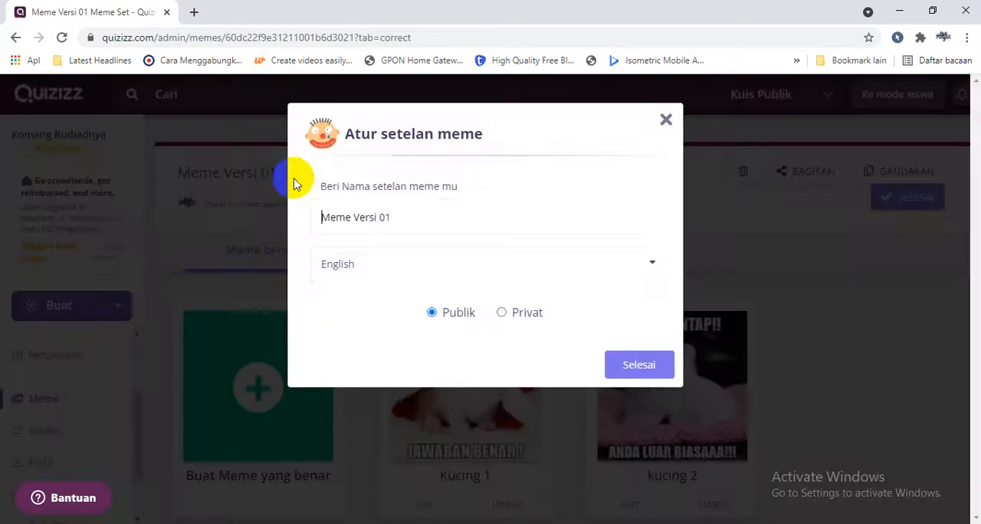
left_click(356, 216)
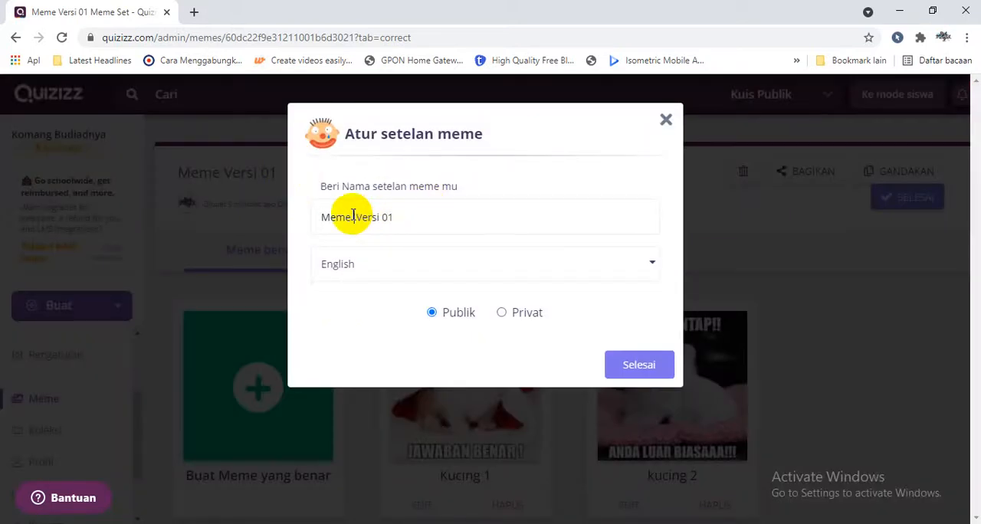
type("komang")
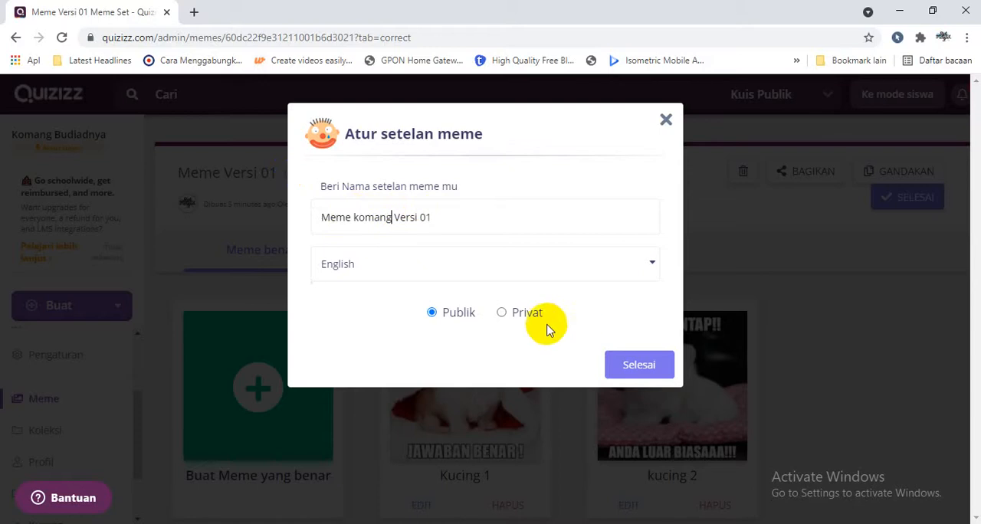
left_click(621, 367)
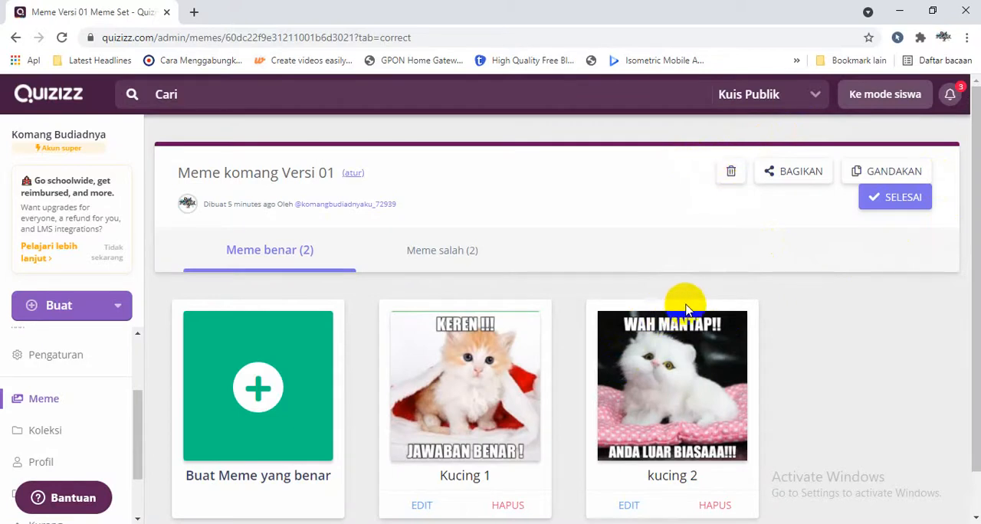
Copy the meme set's share link, then finish editing the set.
left_click(799, 176)
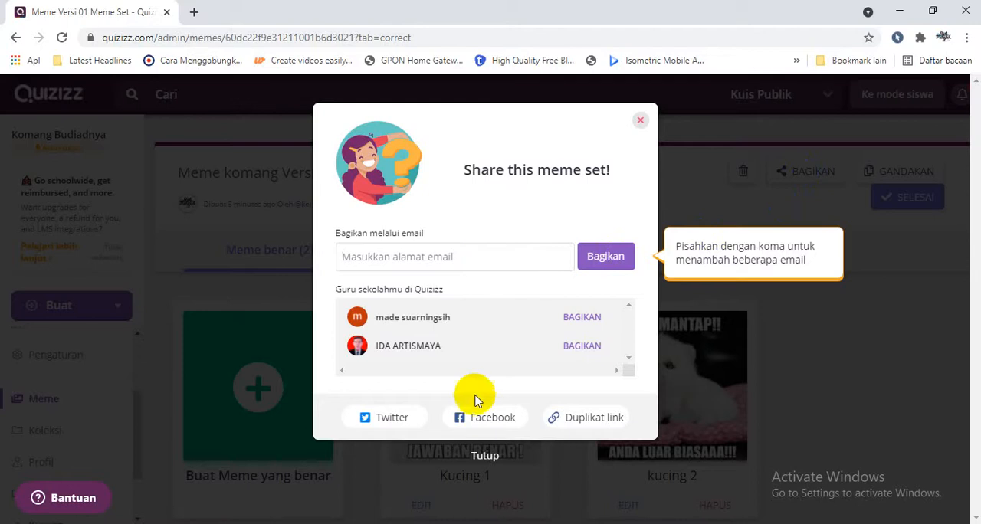
left_click(611, 425)
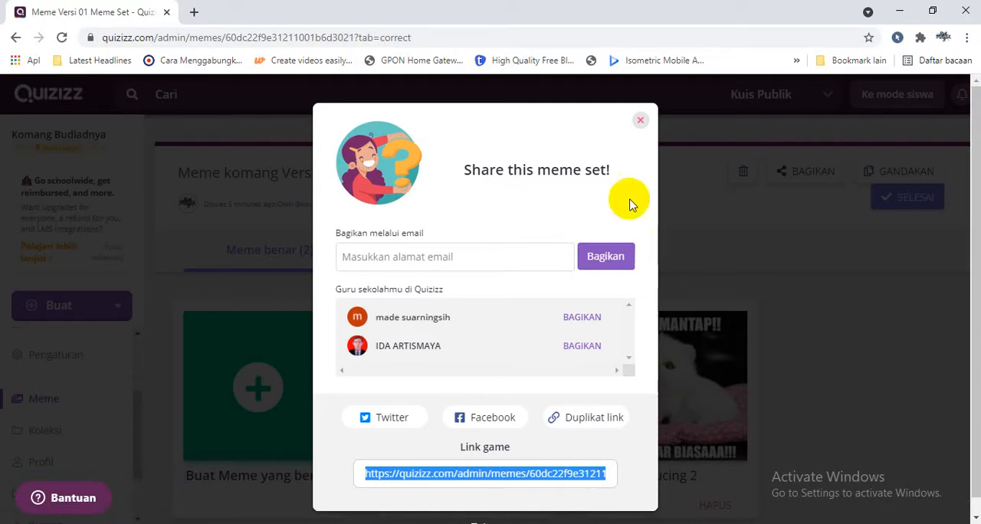
left_click(640, 120)
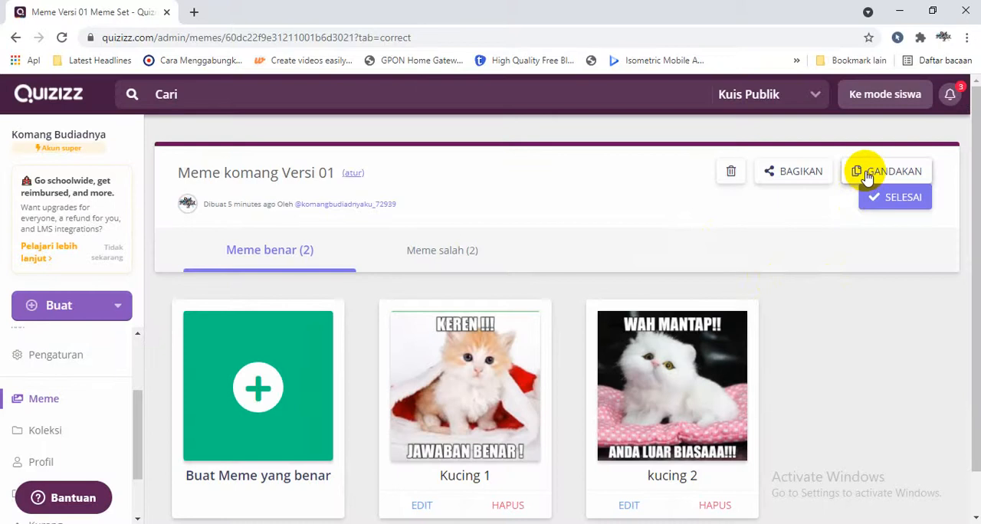
left_click(889, 197)
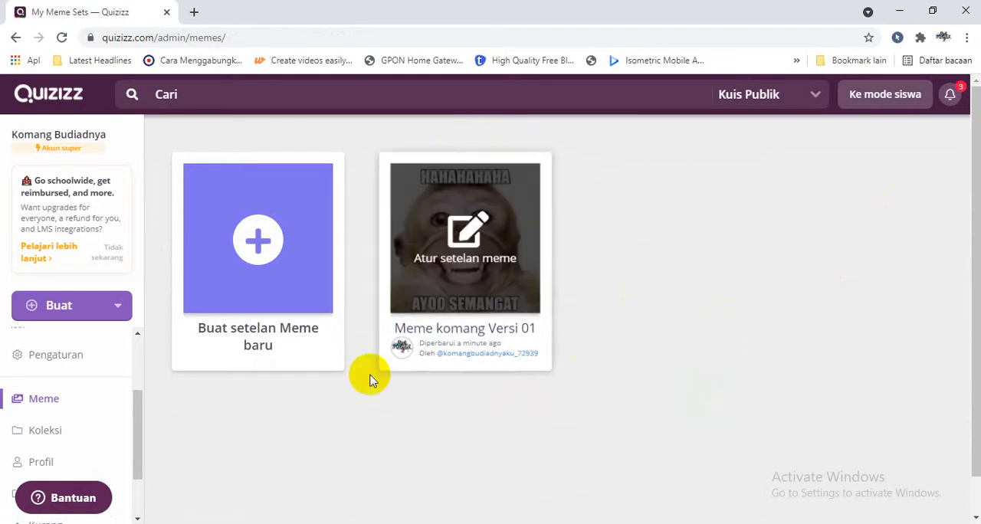
Open the "Test Buah Buahan" quiz from the own quizzes and set up a live quiz in the Klasik mode.
left_click_drag(142, 431, 138, 370)
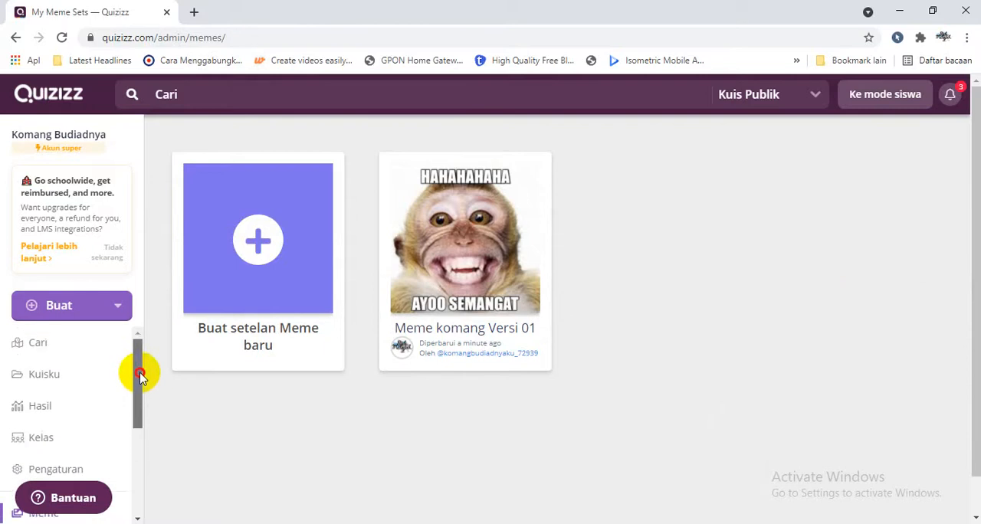
left_click(79, 376)
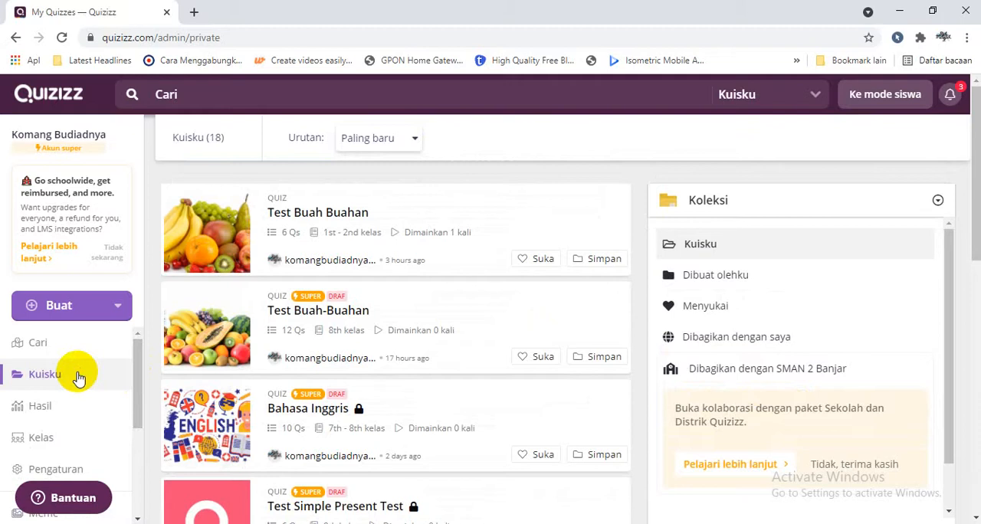
left_click(295, 217)
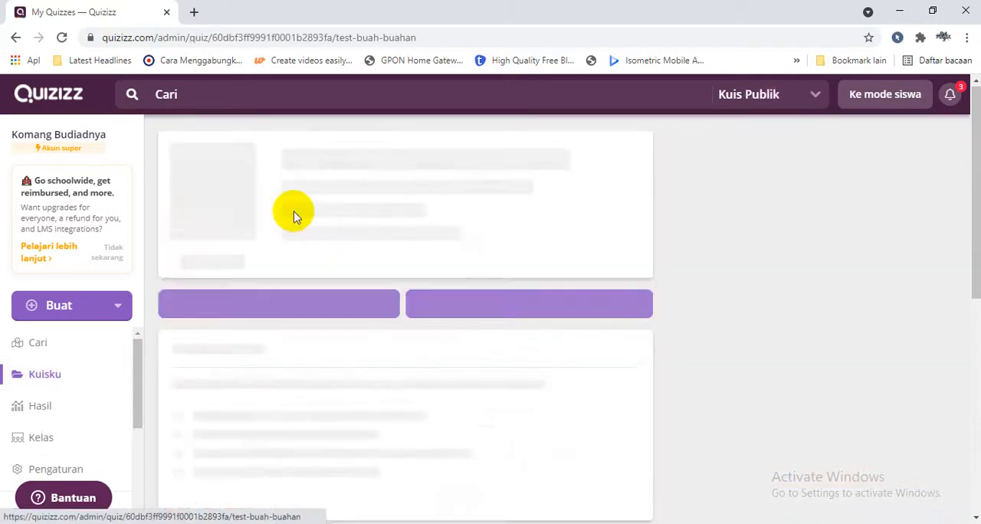
left_click_drag(976, 166, 976, 167)
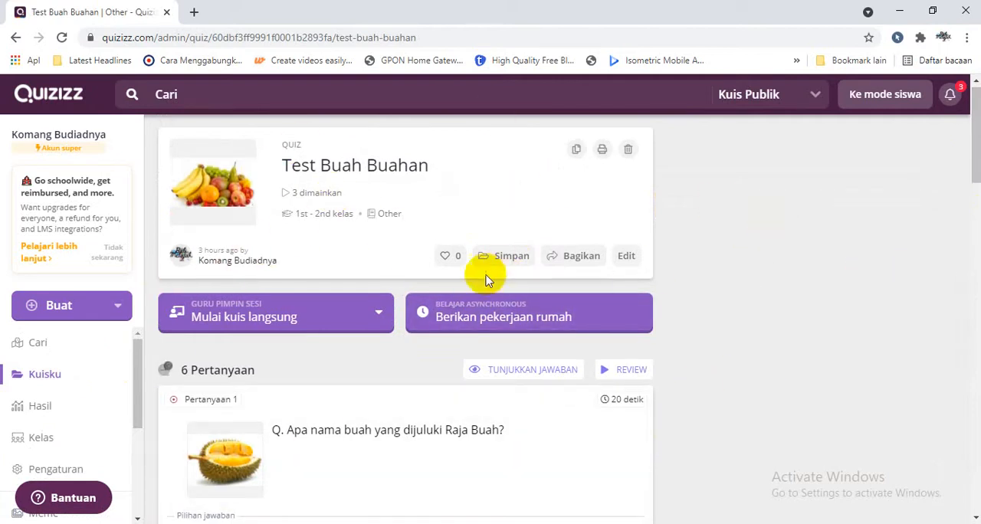
left_click(267, 332)
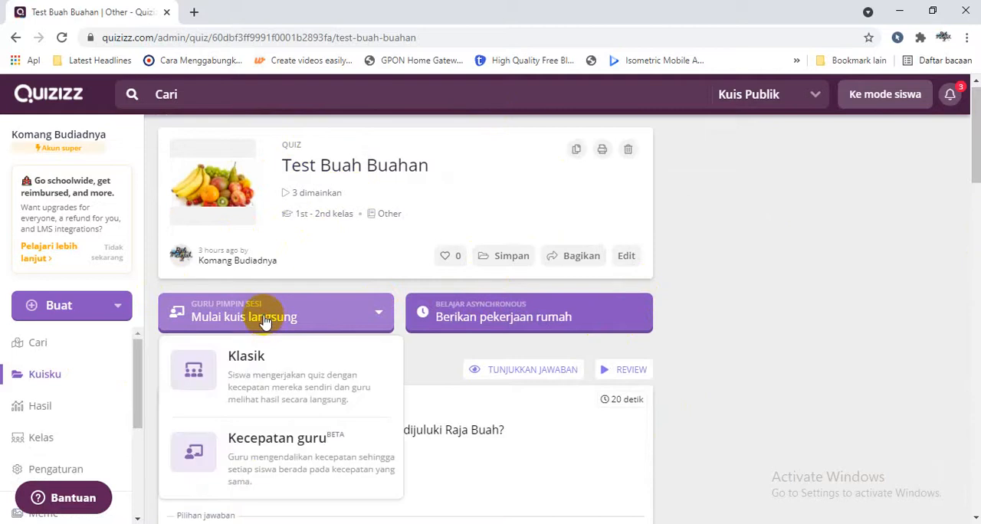
left_click(259, 372)
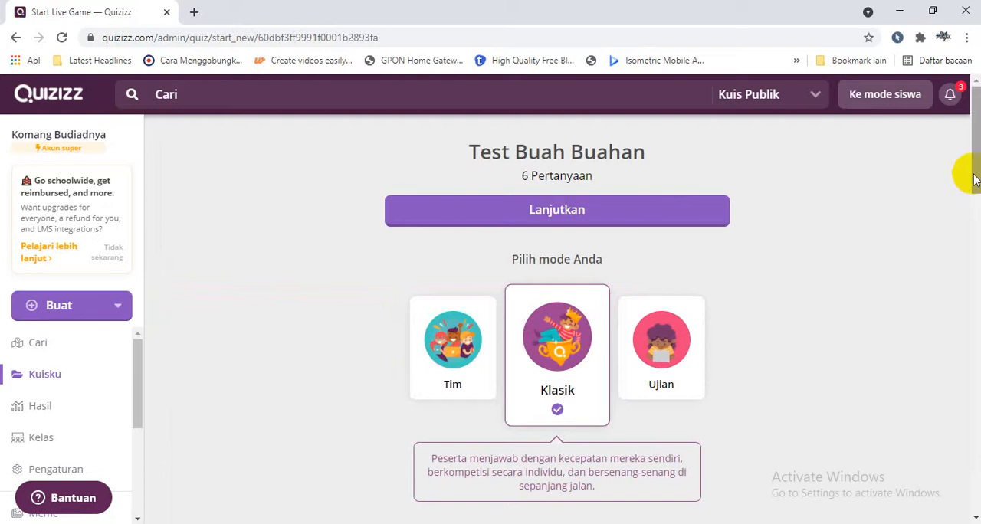
Set both showing answers during the activity and showing answers after the activity to Mati in the general settings.
left_click_drag(974, 177, 820, 283)
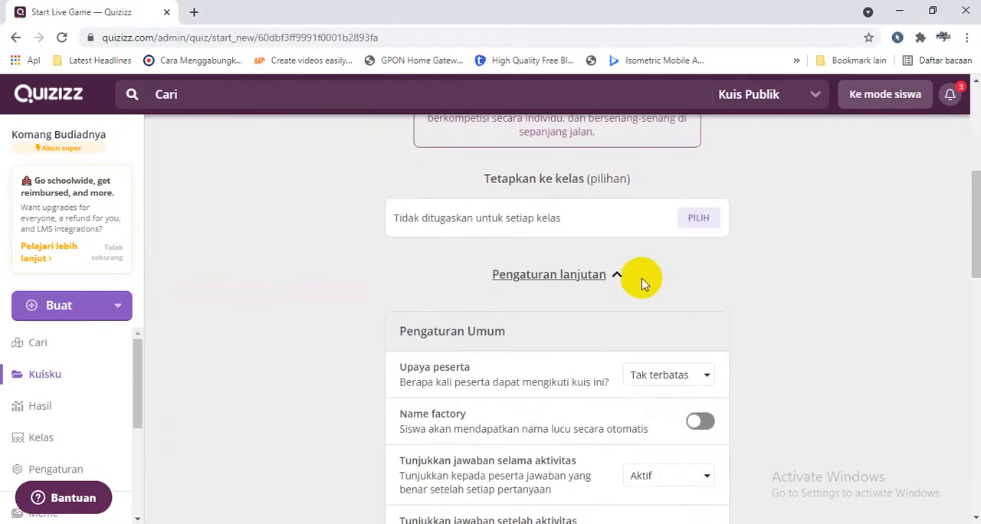
left_click_drag(975, 253, 965, 298)
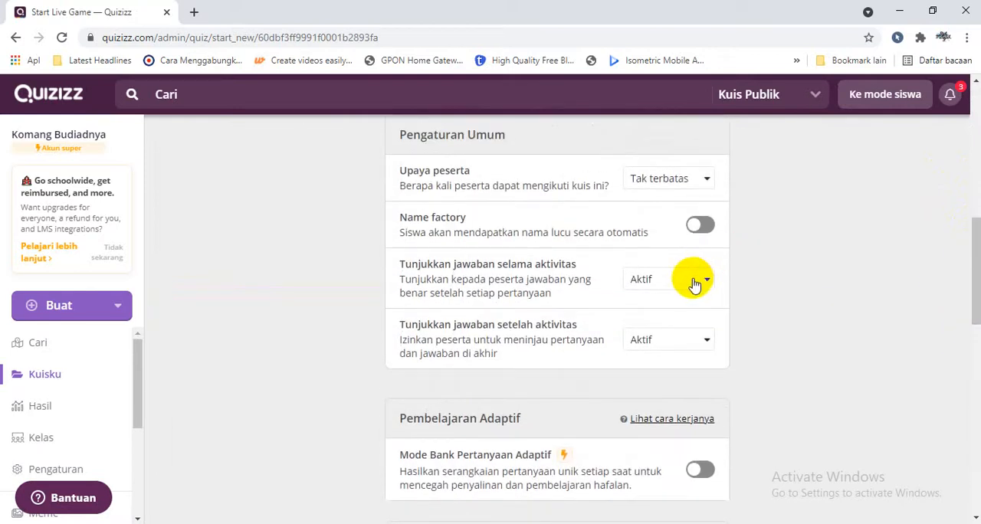
left_click_drag(974, 260, 964, 251)
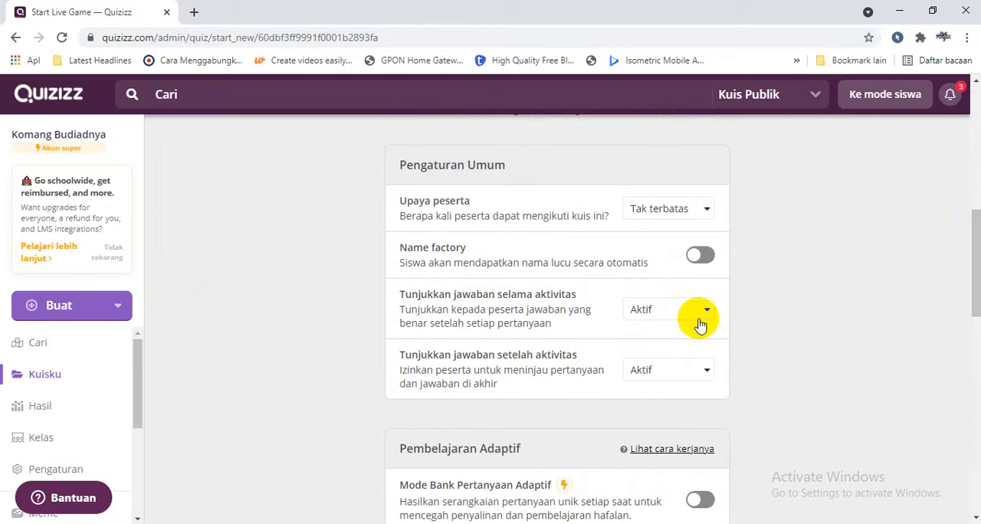
left_click(700, 325)
left_click(642, 380)
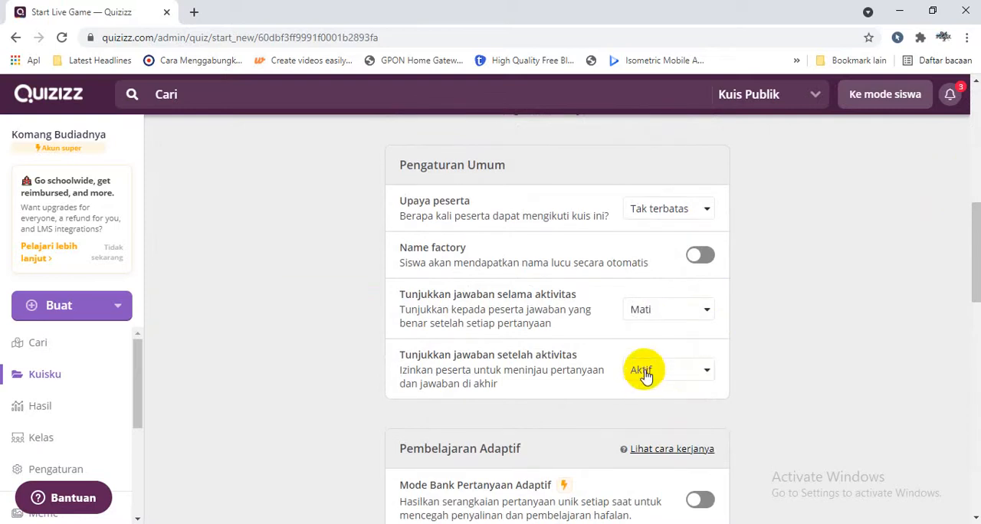
left_click(644, 374)
left_click(643, 444)
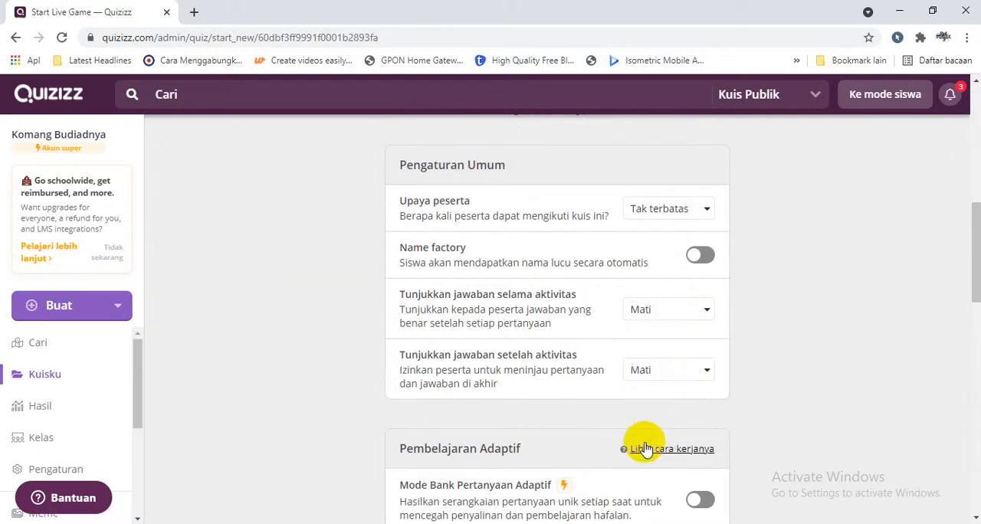
Restore showing answers during and after the activity to Aktif.
left_click_drag(974, 217, 967, 280)
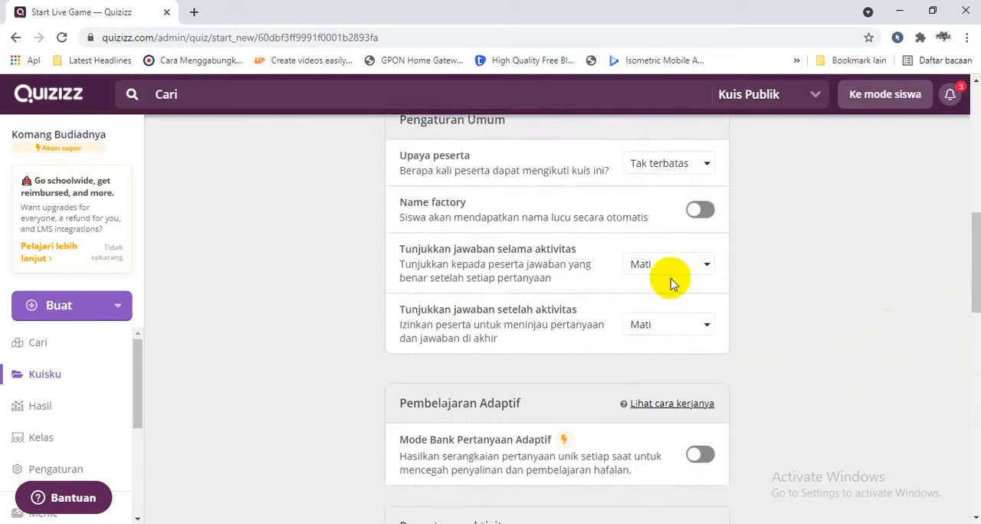
left_click(657, 286)
left_click(668, 326)
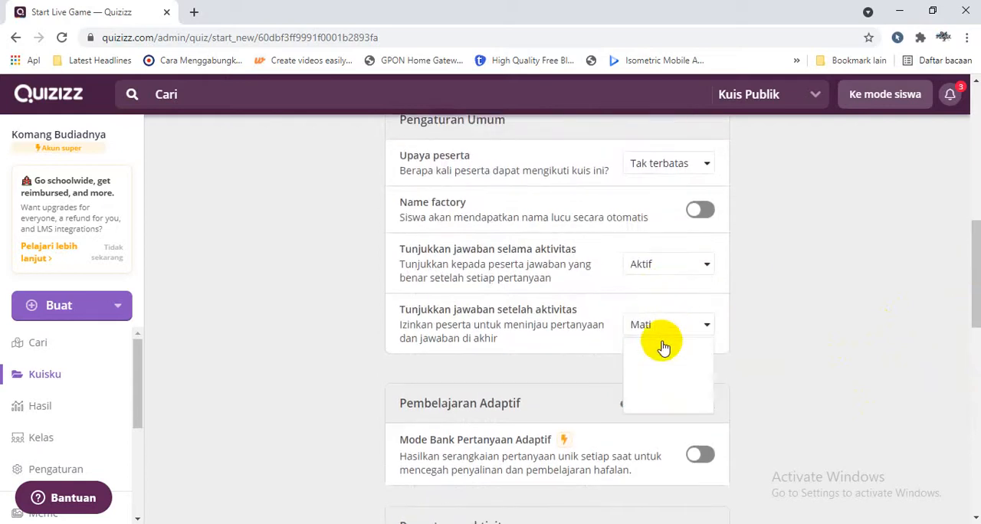
left_click(655, 352)
Switch the Perlihatkan meme option off and back on in the activity settings.
left_click_drag(978, 298, 971, 390)
left_click(698, 479)
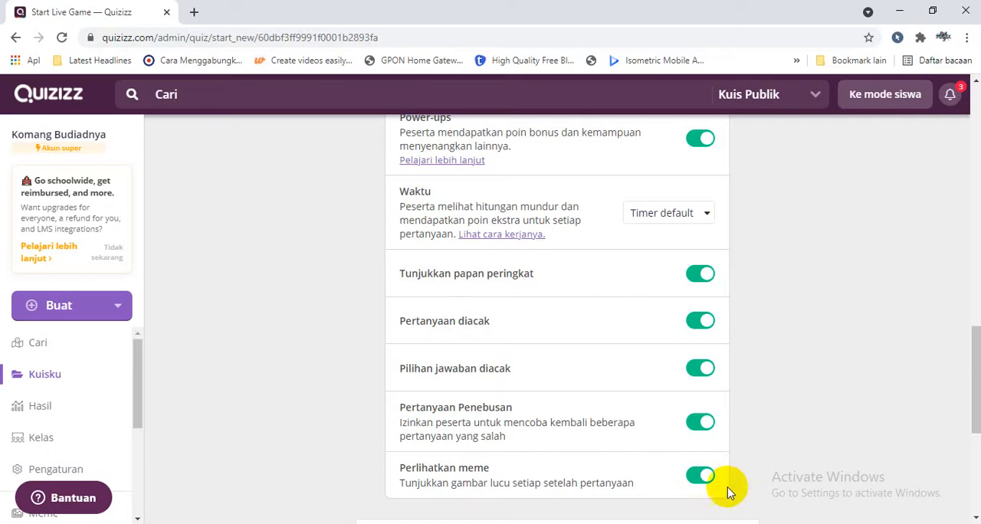
left_click(700, 478)
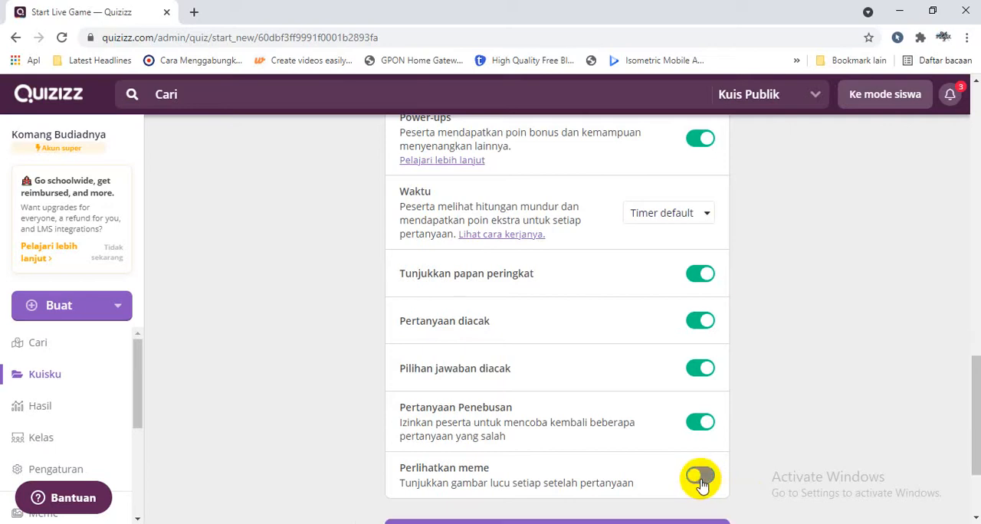
left_click_drag(972, 409, 975, 448)
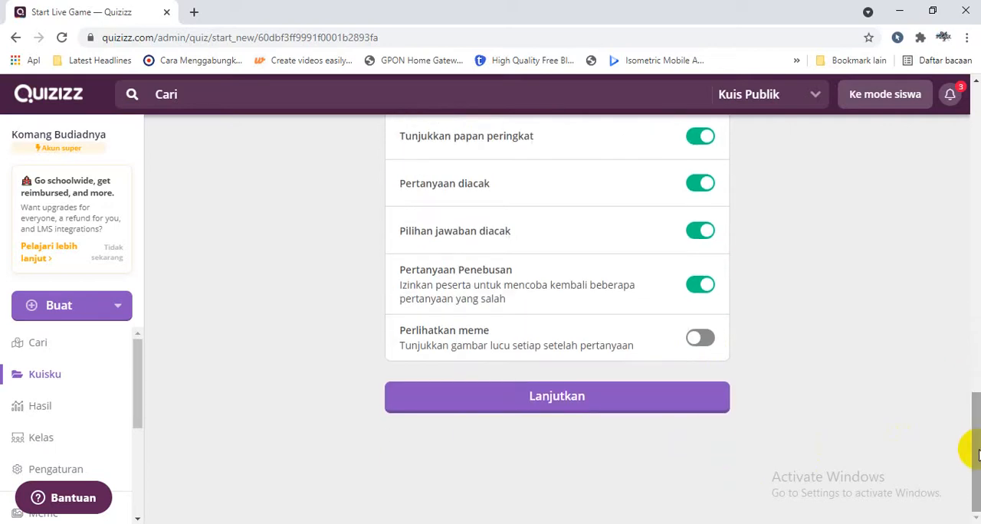
left_click(699, 337)
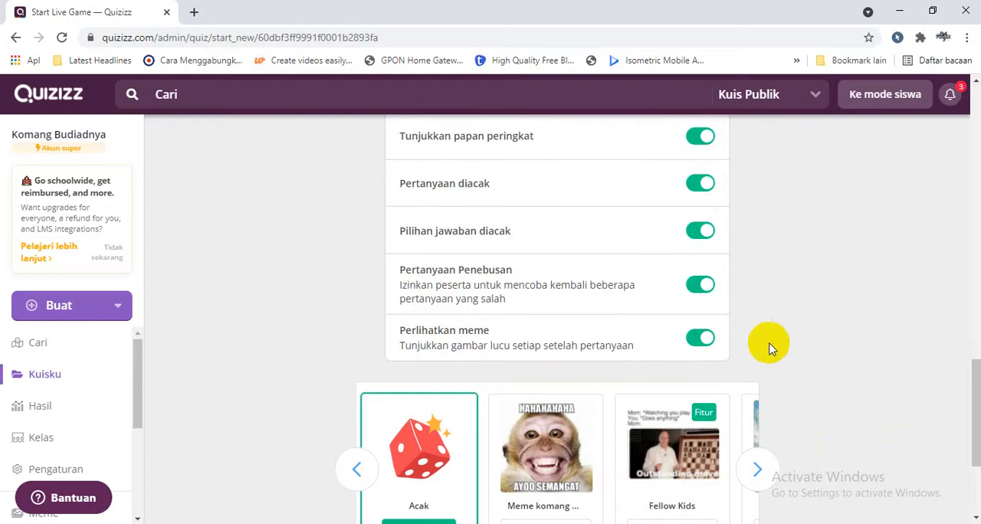
Browse the available meme sets and select the custom set with the grinning monkey cover.
left_click_drag(972, 379, 970, 401)
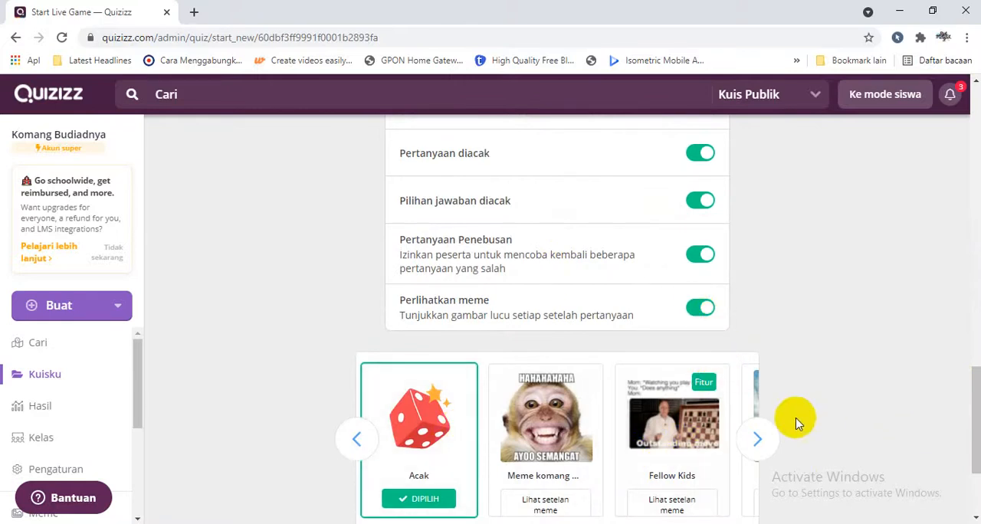
left_click(771, 439)
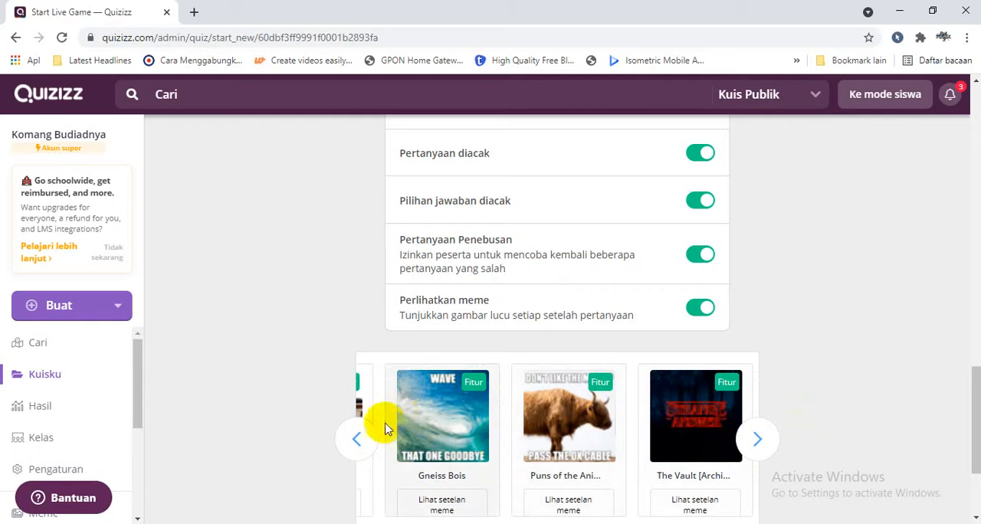
left_click(364, 441)
left_click(365, 441)
left_click(542, 449)
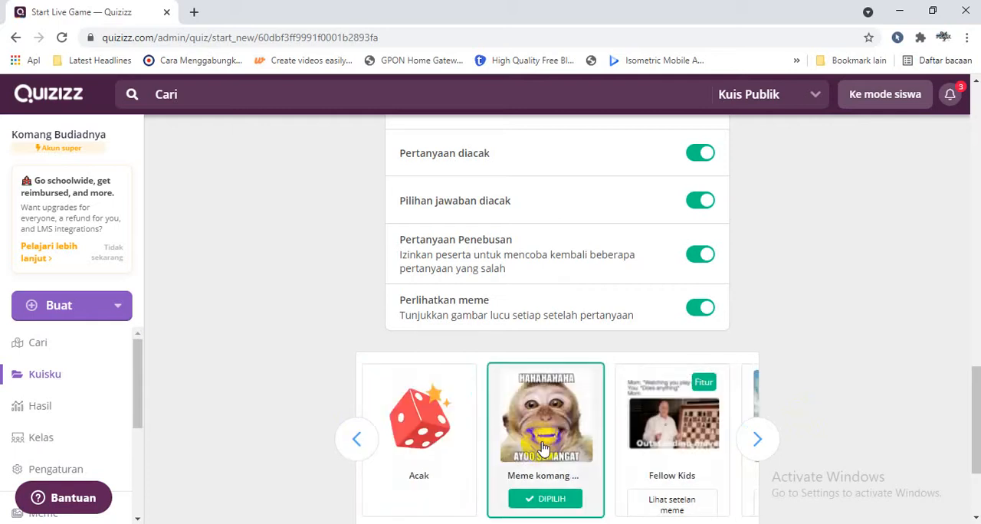
Review the custom set's correct- and incorrect-answer memes, confirm it for the quiz, and continue to the live game lobby.
left_click(547, 499)
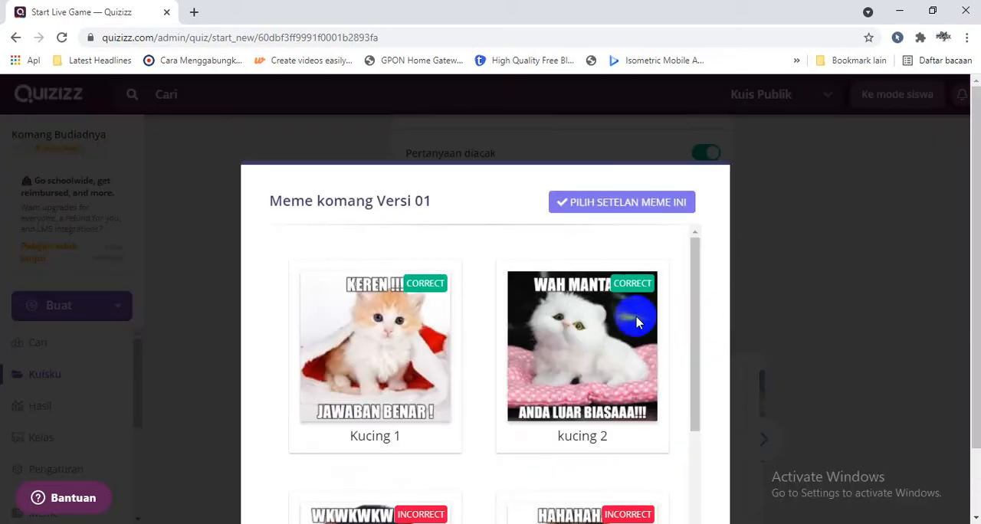
left_click_drag(696, 334, 693, 429)
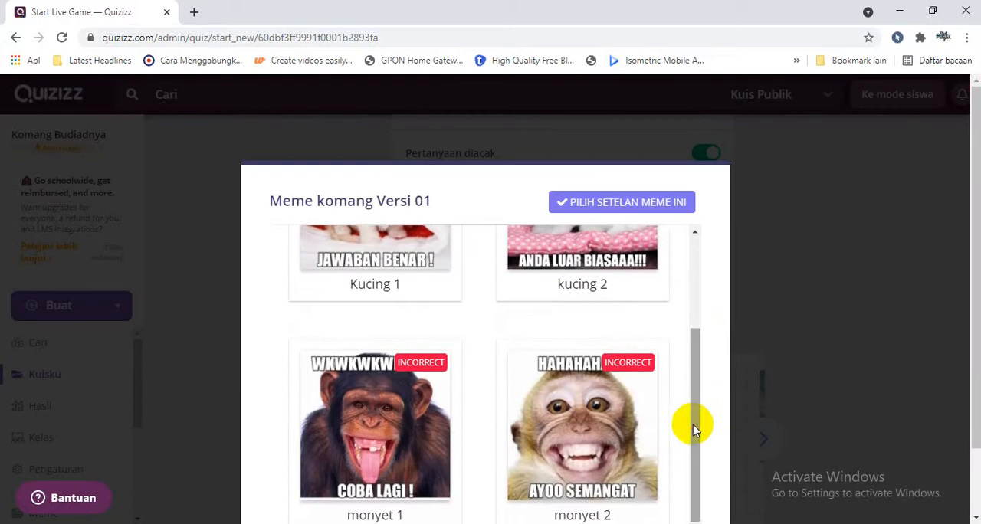
left_click(650, 202)
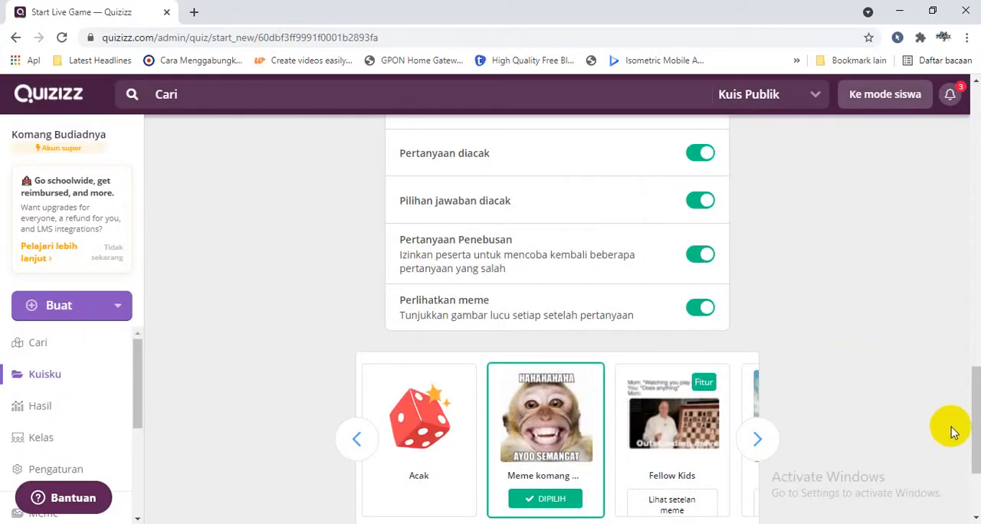
left_click_drag(975, 454, 973, 519)
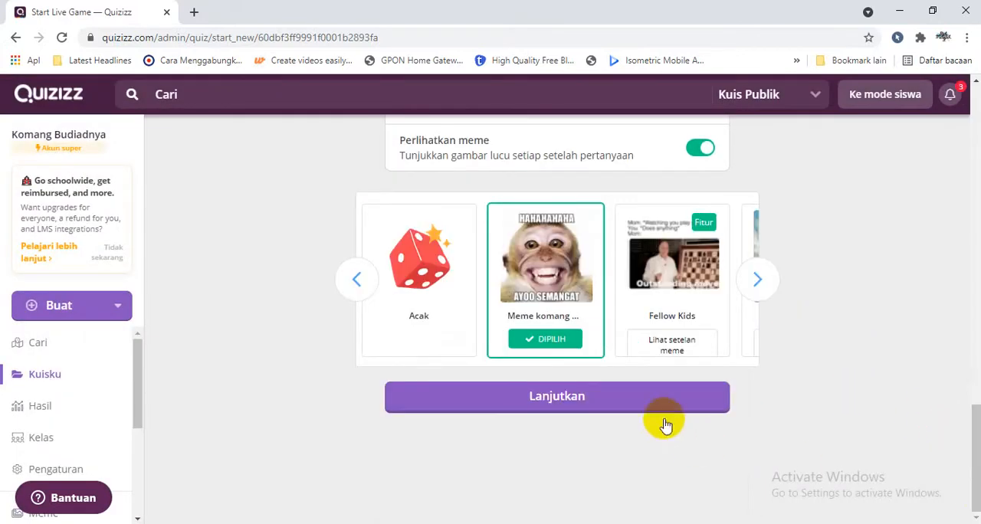
left_click(643, 399)
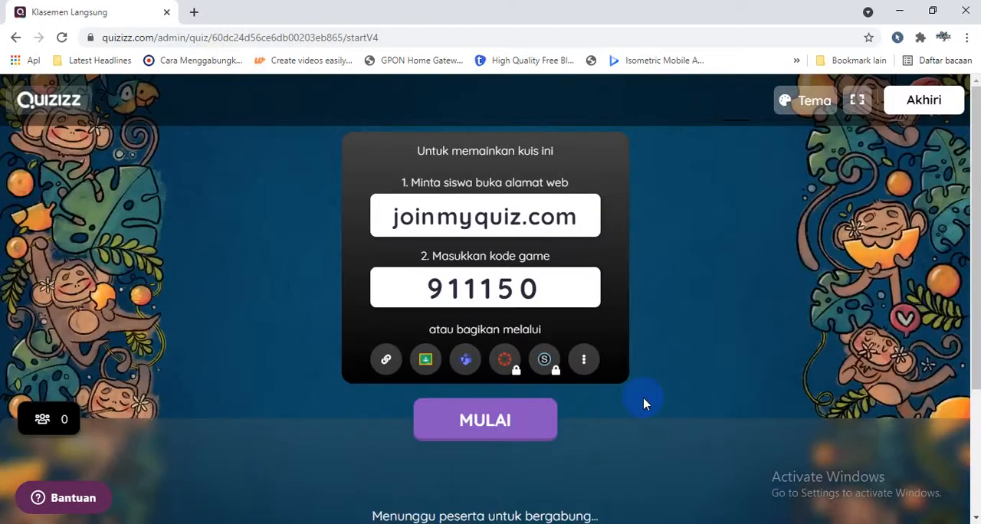
Copy the game's join link from the lobby and open it in a new browser tab.
left_click(385, 360)
left_click(194, 12)
type("https://quizizz.com/join?gc=911150")
key("Return")
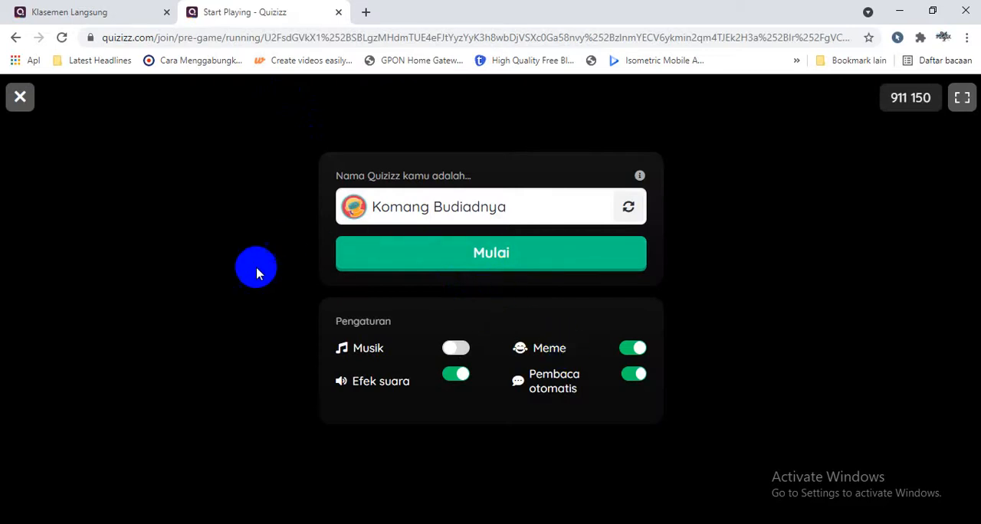
Join the game as a player with Meme turned on, and start the live quiz from the host tab.
left_click(632, 351)
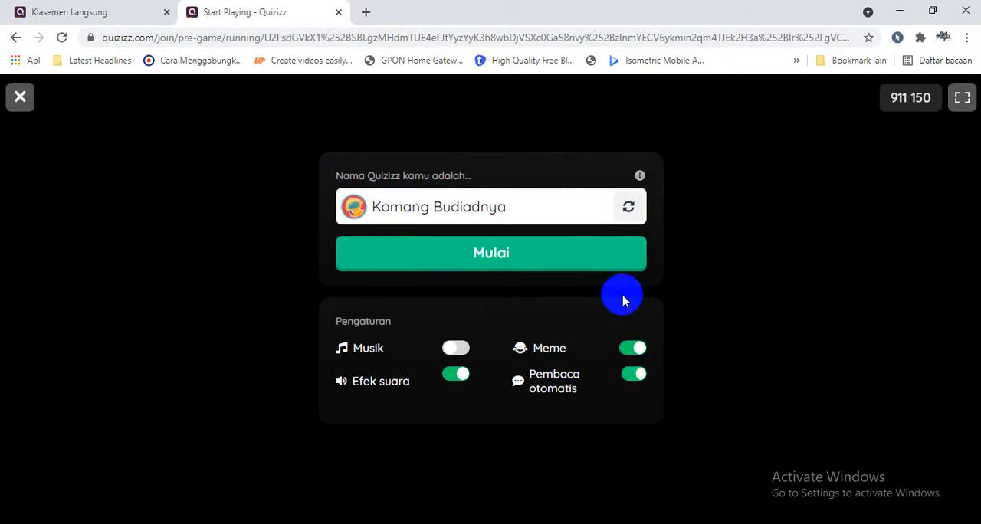
left_click(574, 270)
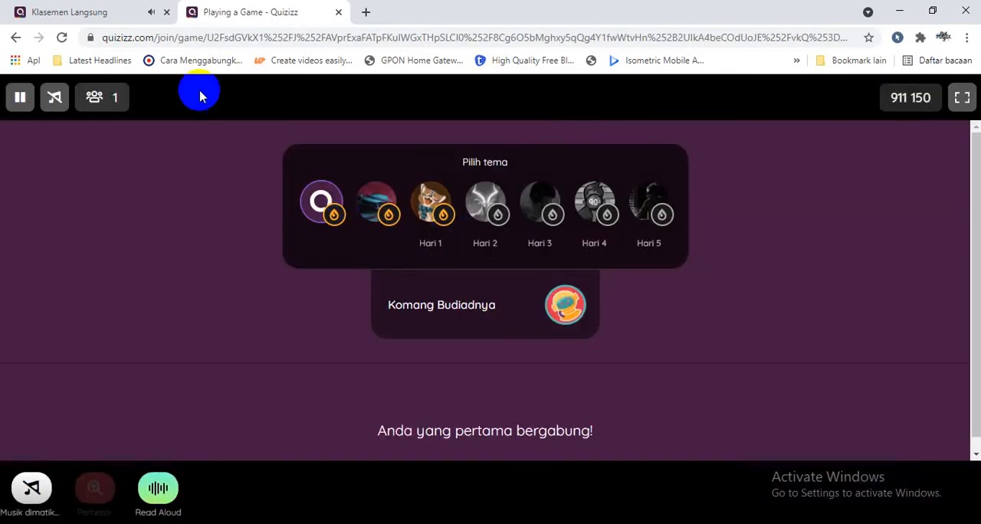
left_click(121, 10)
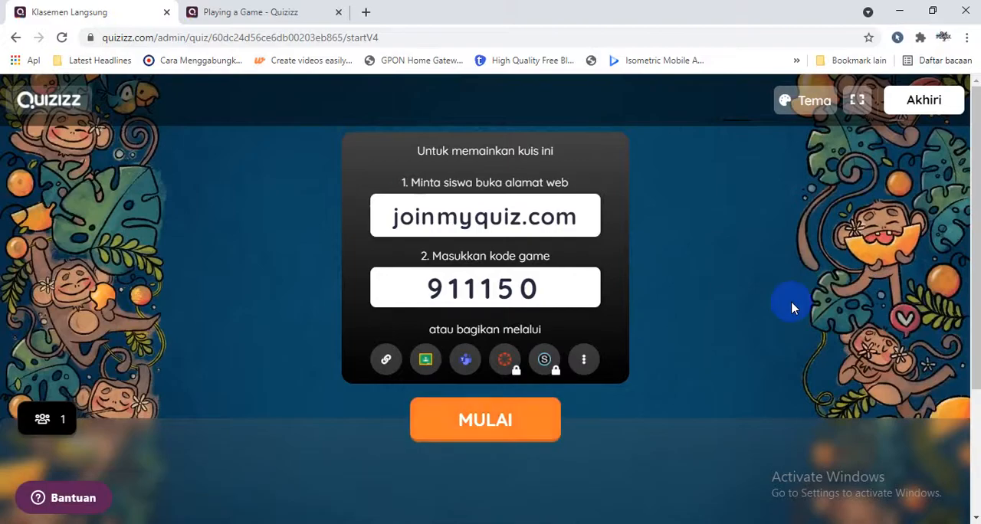
left_click(460, 427)
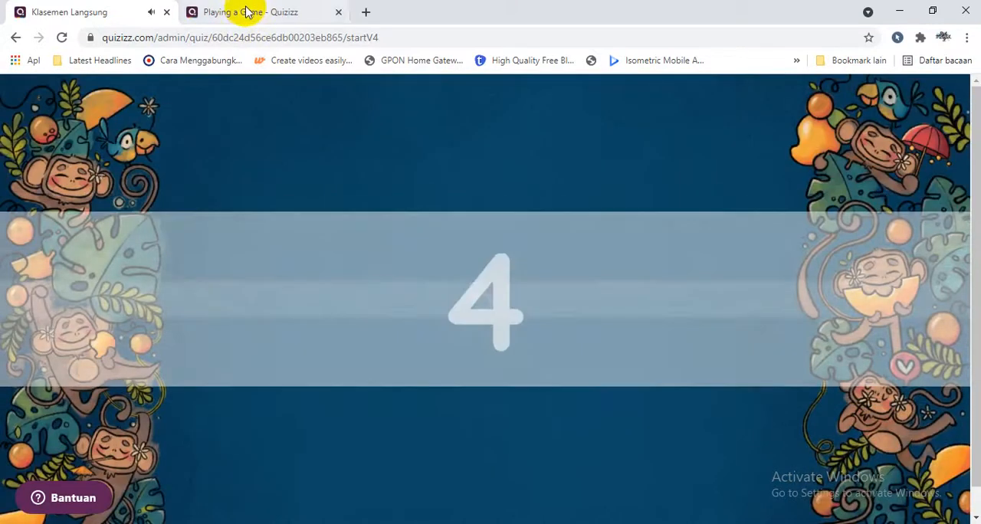
In the player tab, answer the question about which items are fruits with Salak and Duku, and submit it.
left_click(247, 12)
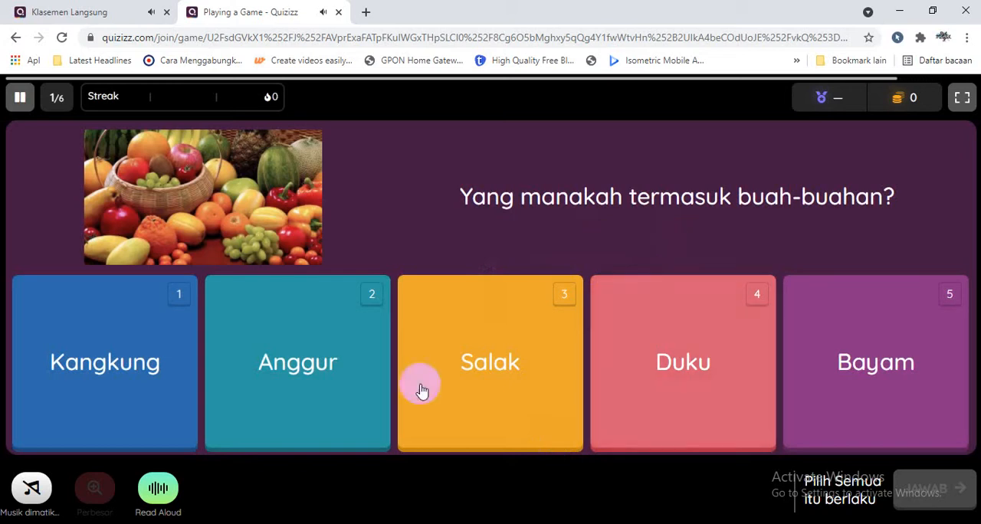
left_click(539, 395)
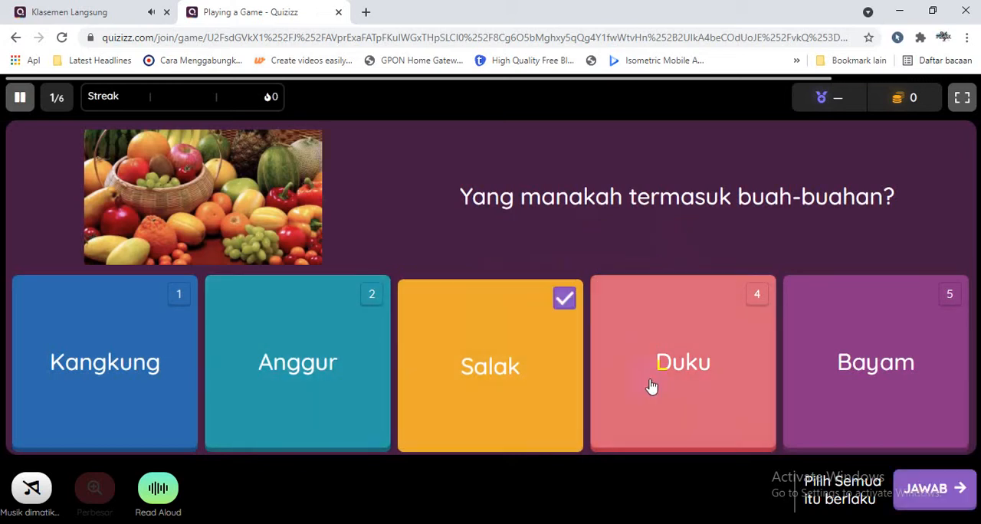
left_click(651, 388)
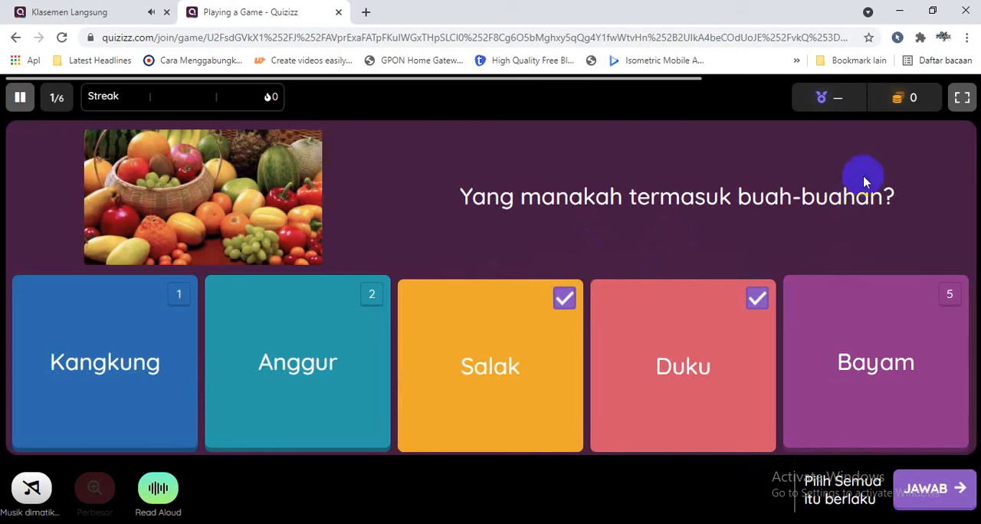
left_click(912, 500)
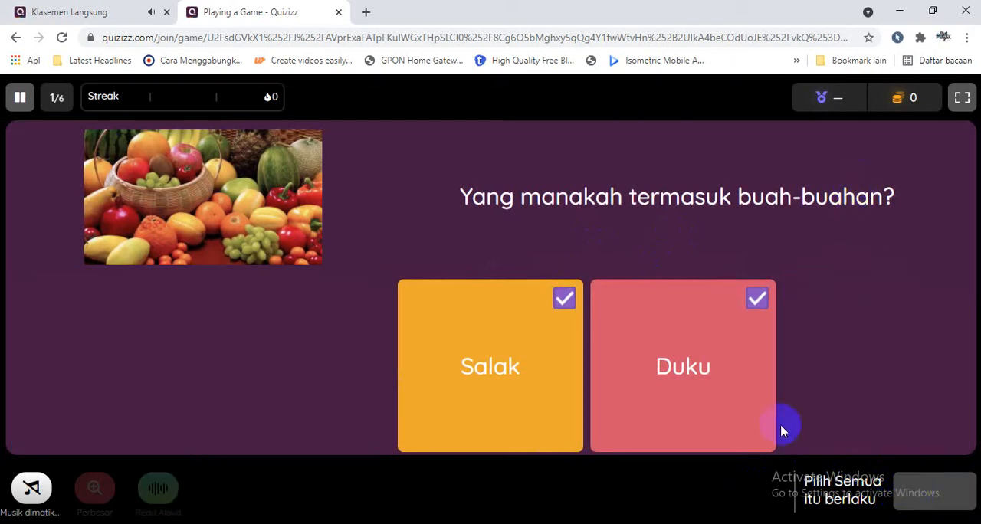